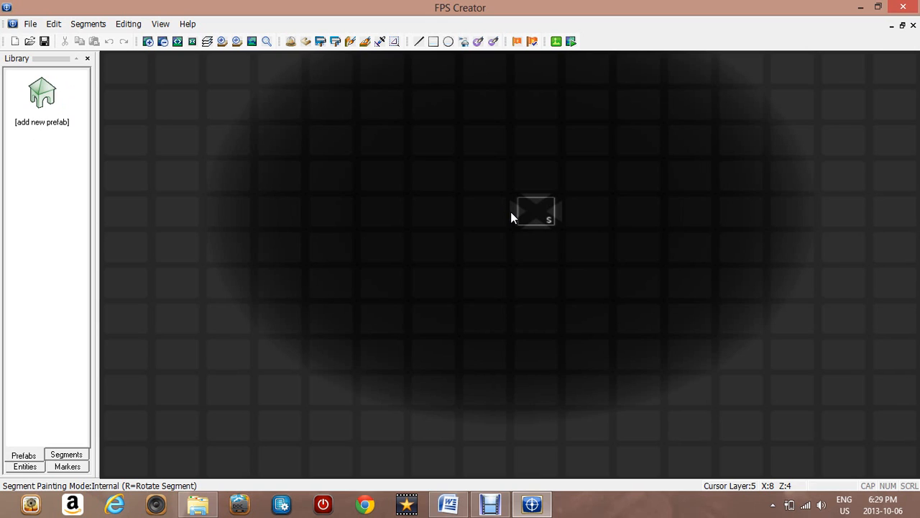
Add the armoury large prefab from the prefab library to the level's prefab list
left_click(154, 147)
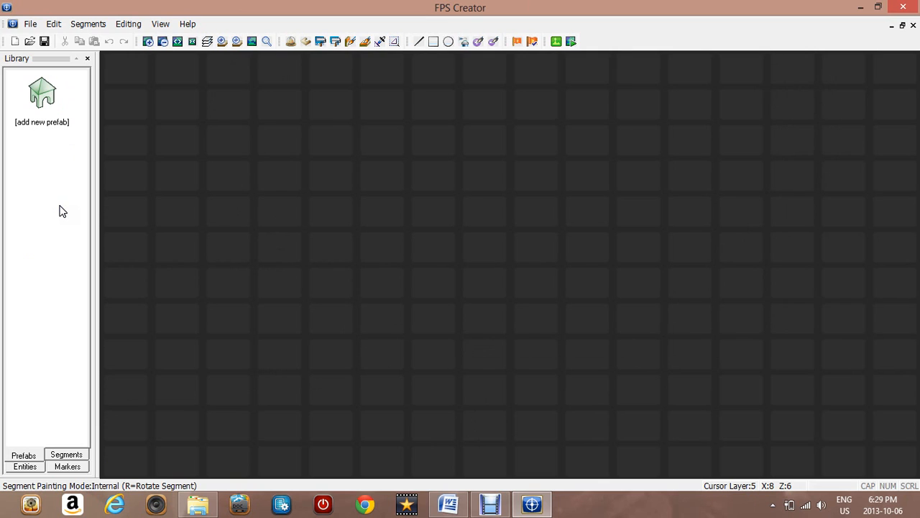
left_click(11, 162)
left_click(36, 457)
left_click(42, 101)
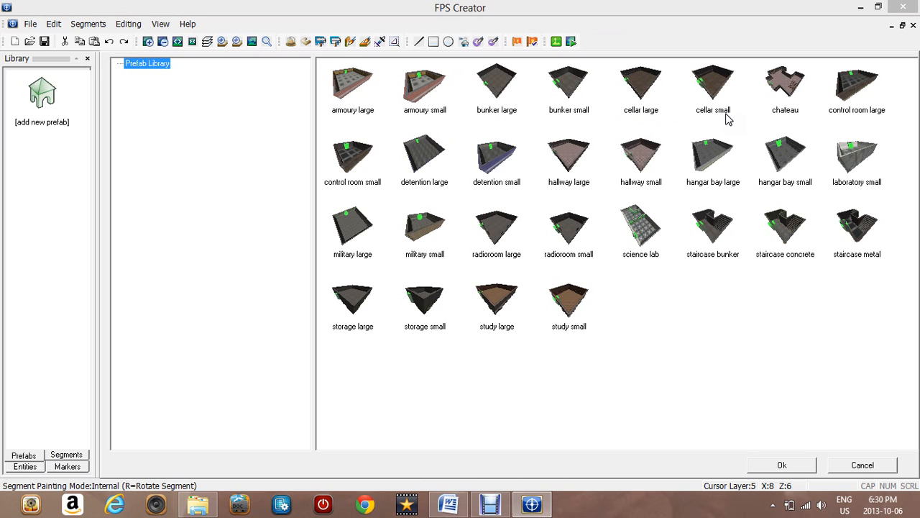
left_click(357, 83)
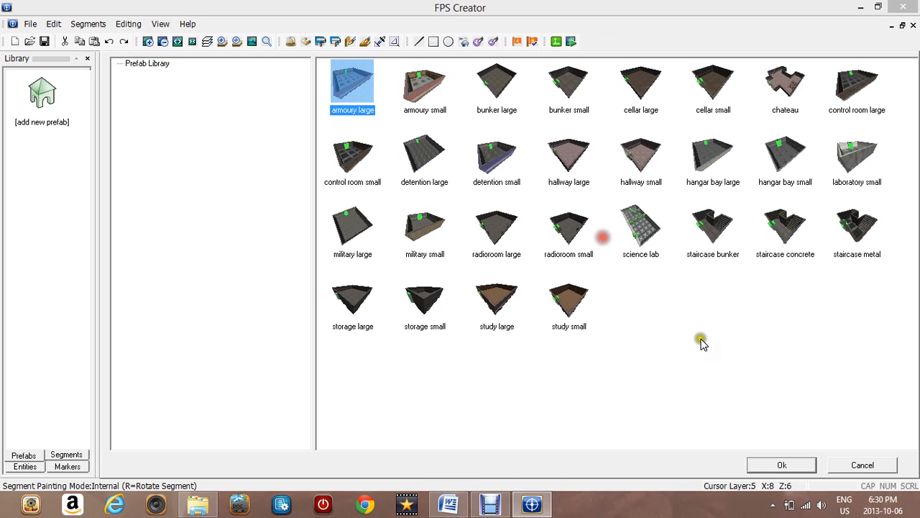
left_click(765, 465)
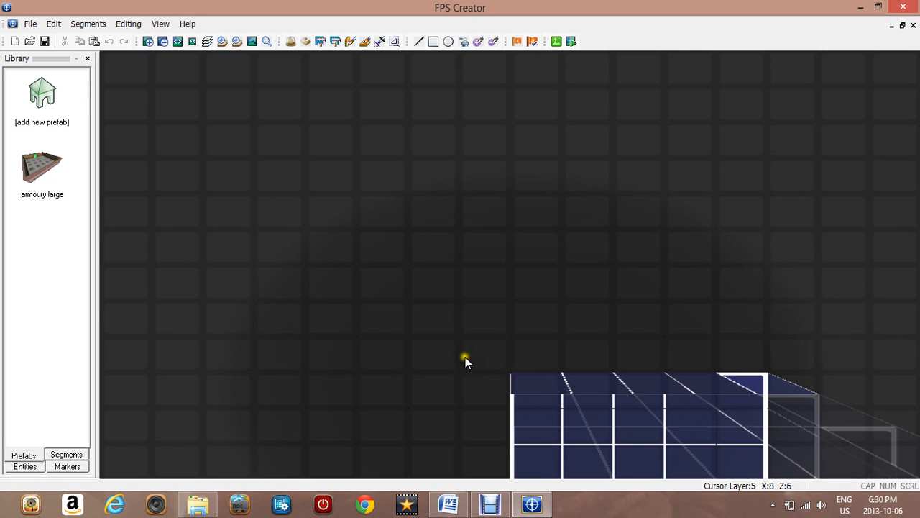
Place the armoury large prefab on the map
key("Left")
key("Up")
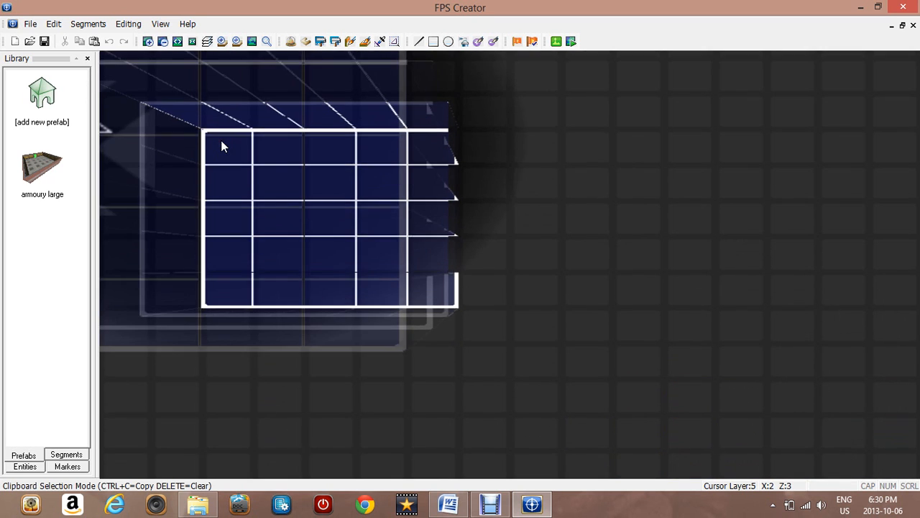
key("Down")
key("Left")
key("Down")
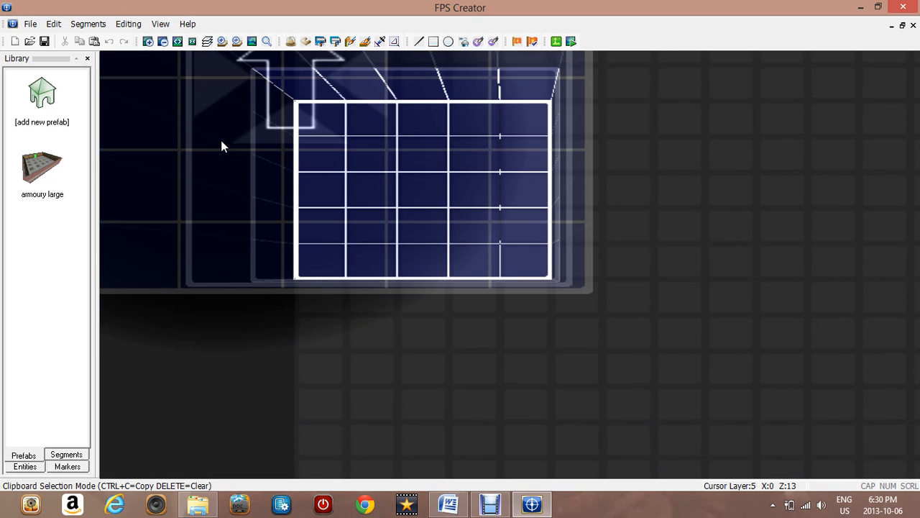
key("Down")
key("Down")
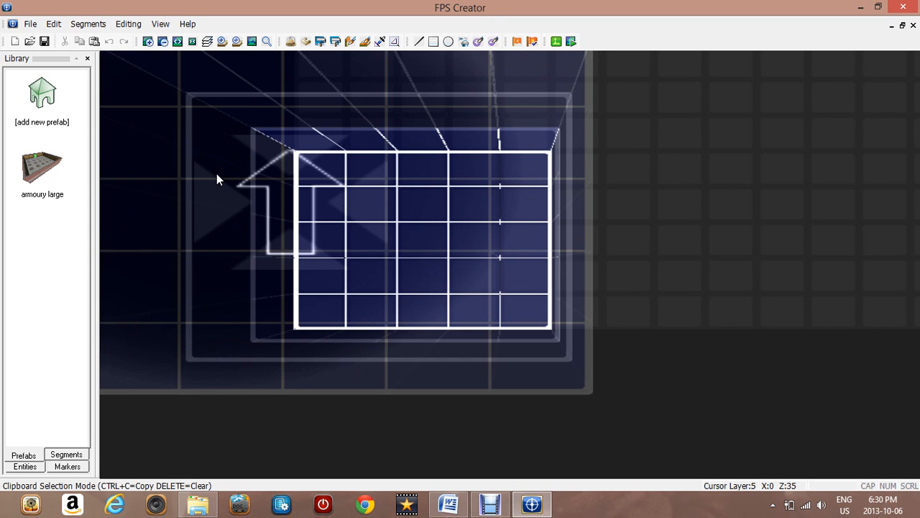
left_click(216, 173)
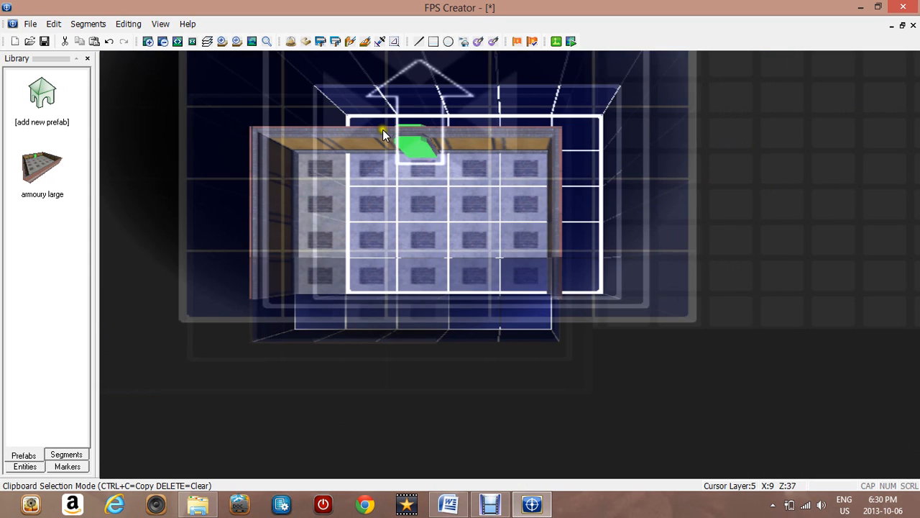
Try placing further armoury large prefabs above the first, undoing each placement
key("Up")
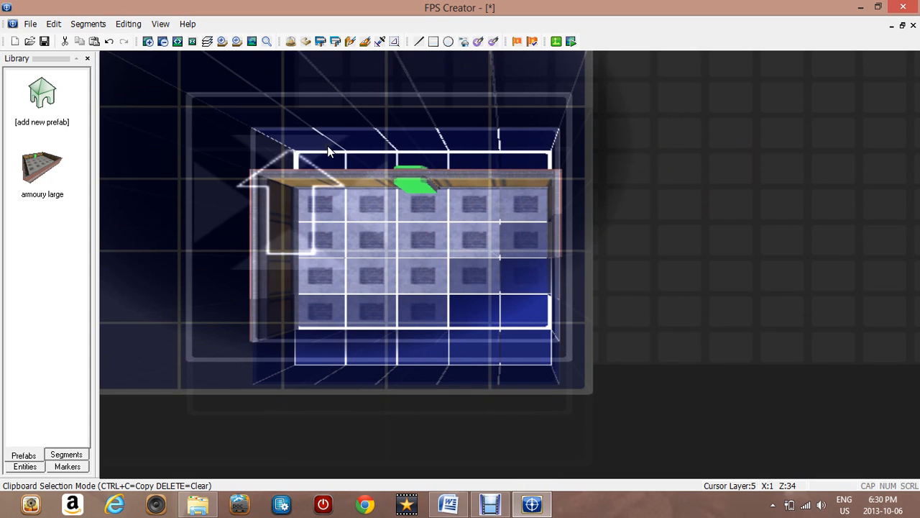
key("Up")
left_click(328, 147)
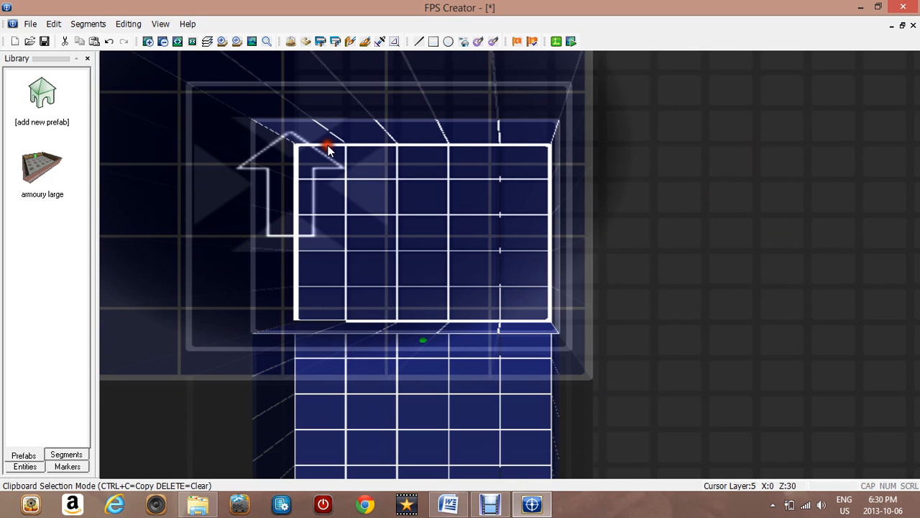
key("Up")
key("Right")
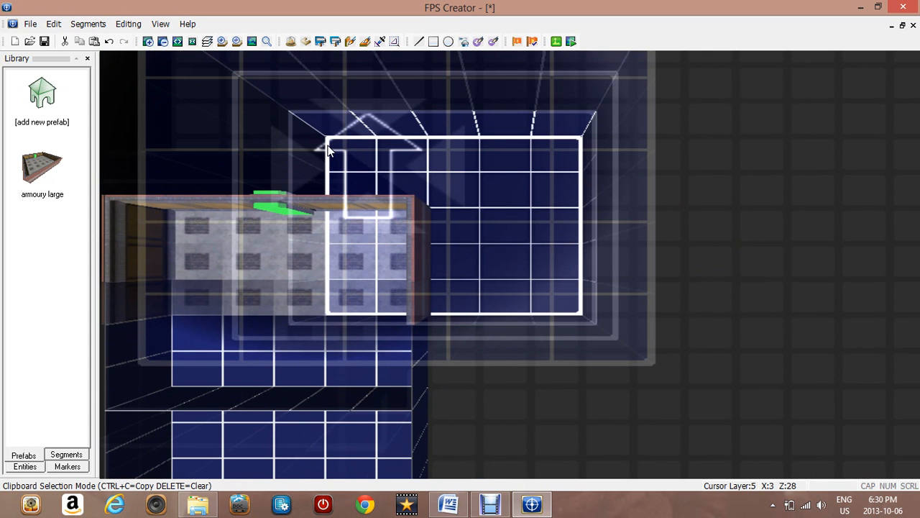
key("ctrl+z")
key("Up")
left_click(328, 147)
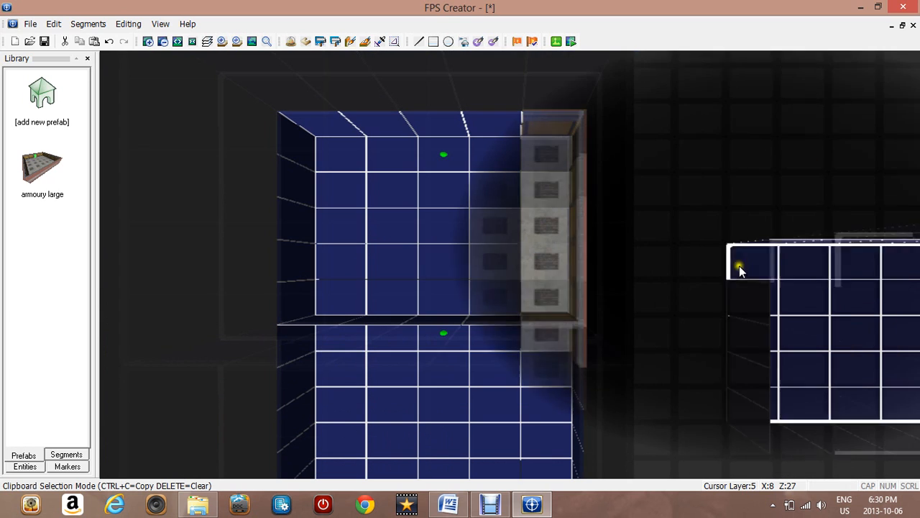
key("ctrl+z")
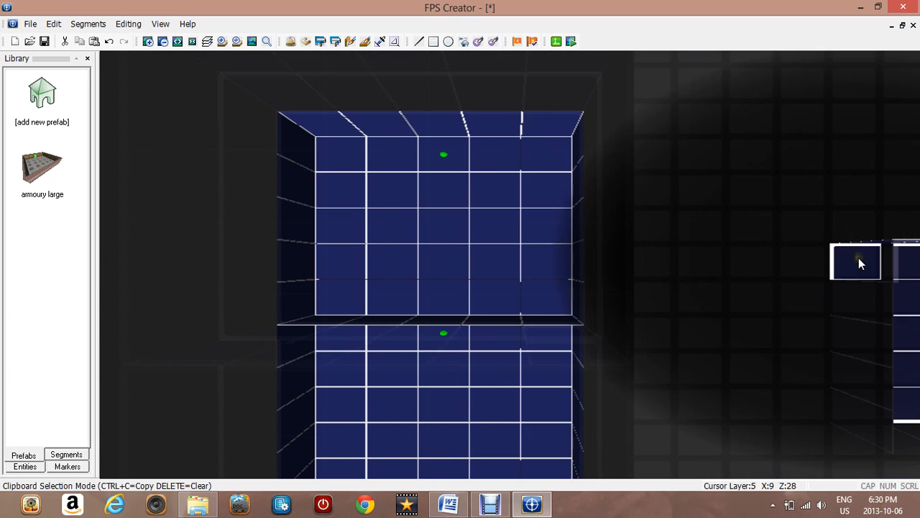
key("Left")
key("Up")
key("Right")
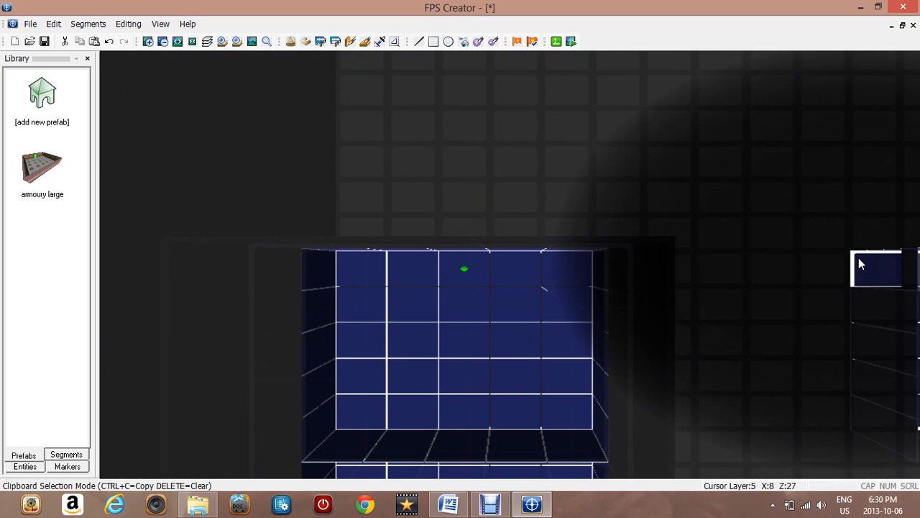
left_click(504, 222)
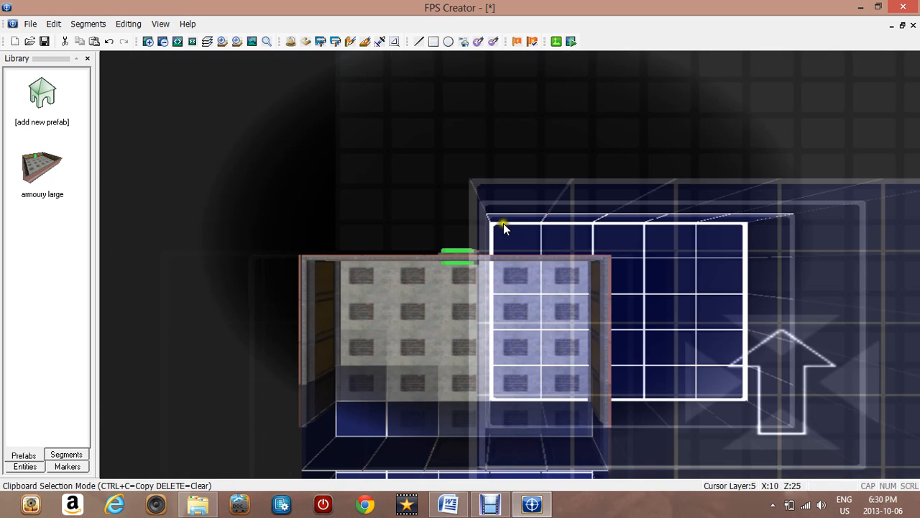
left_click(608, 386)
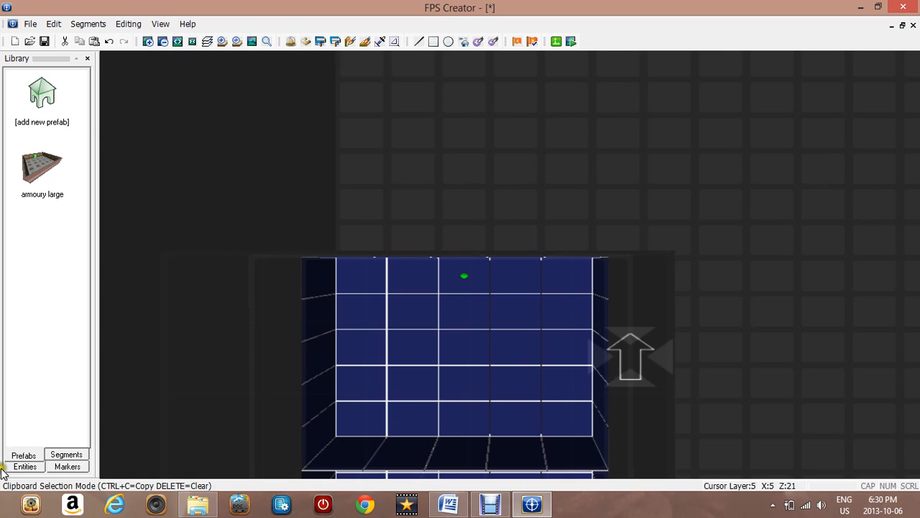
Pick the Access Corridor Blocked segment from the scifi corridors segment library
left_click(25, 467)
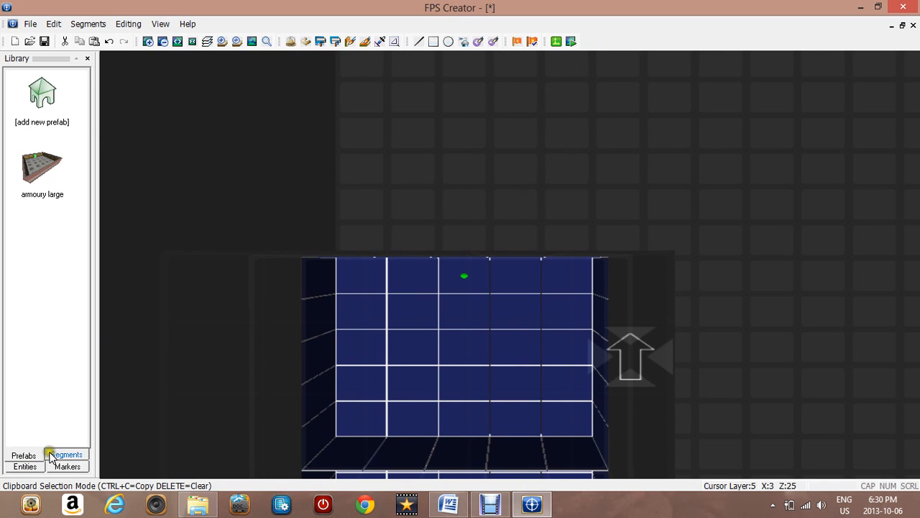
left_click(51, 456)
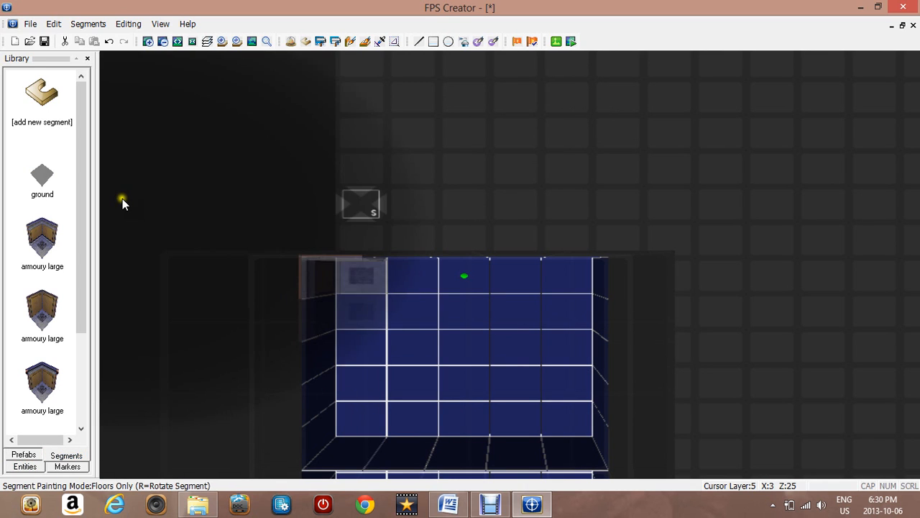
left_click(7, 458)
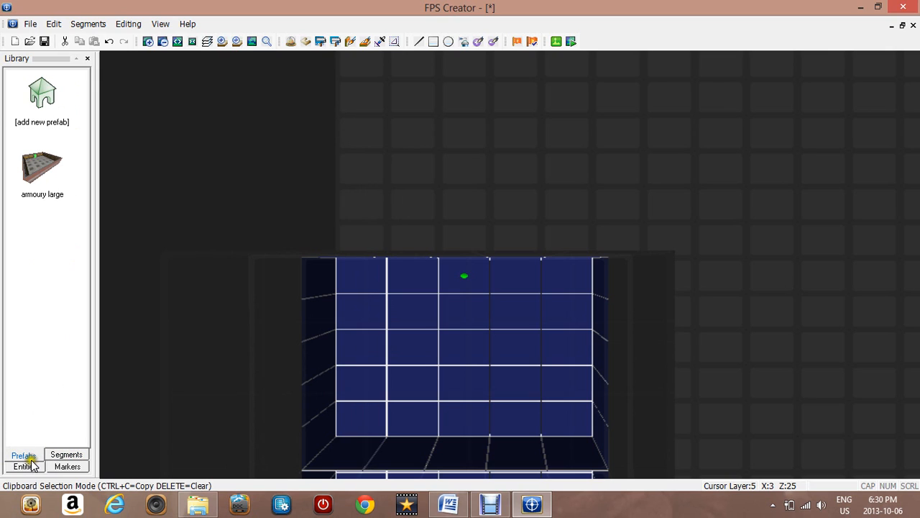
left_click(65, 456)
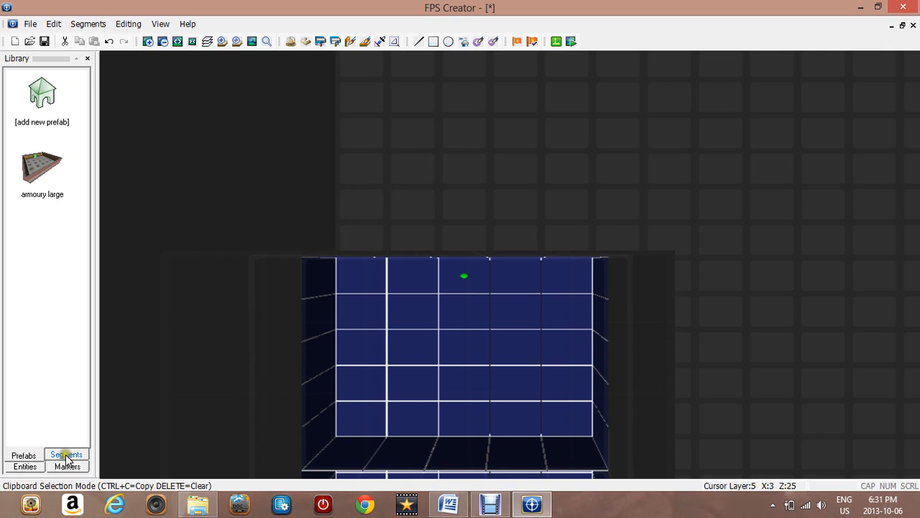
left_click(66, 456)
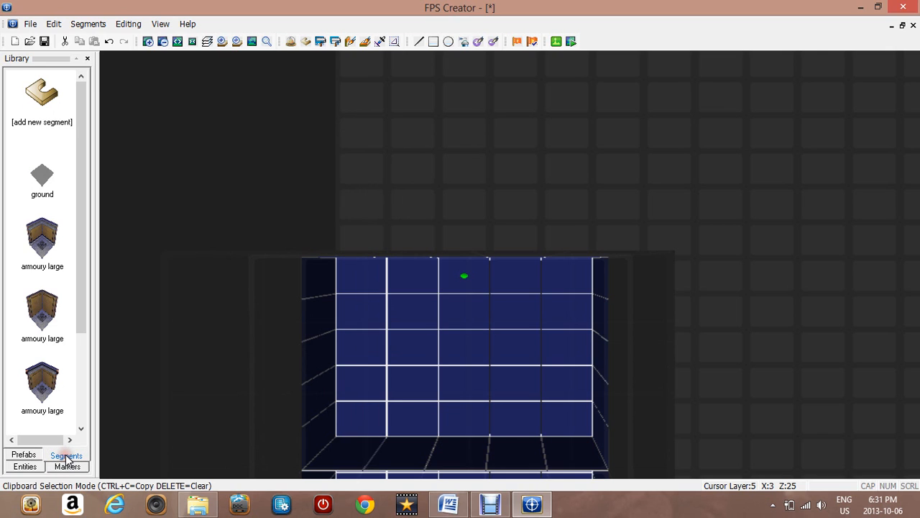
left_click(43, 103)
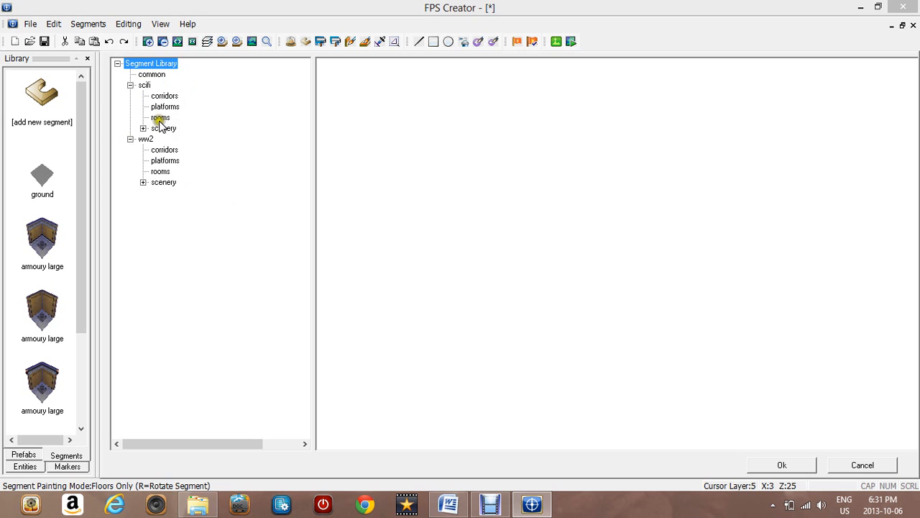
left_click(158, 97)
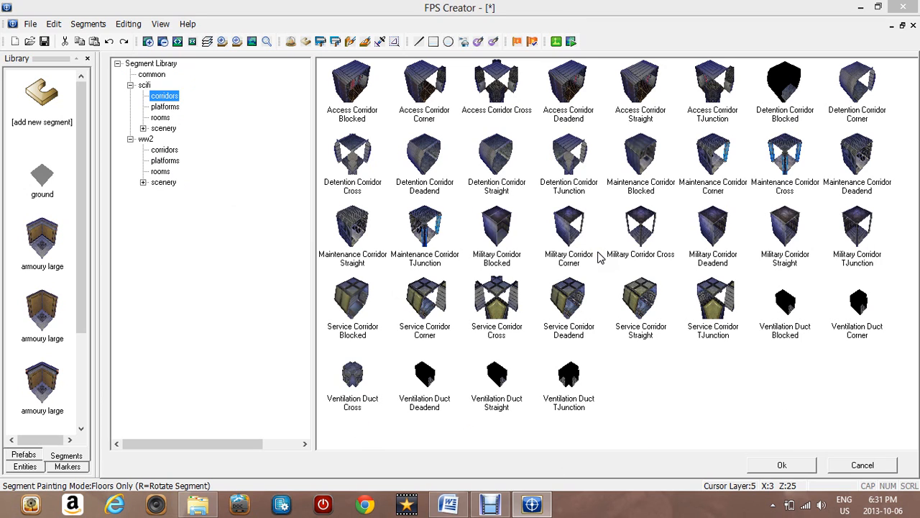
double_click(354, 83)
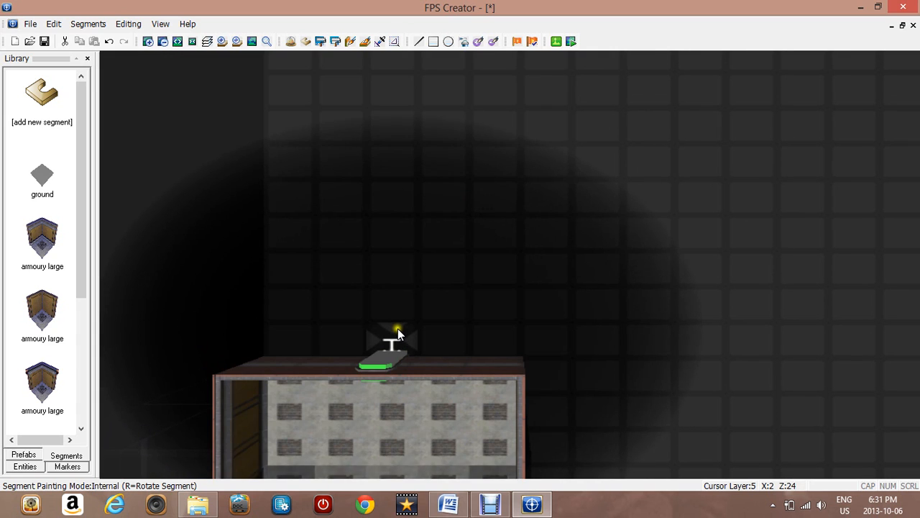
Paint an Access Corridor Blocked run extending north from the armoury room
mouse_move(398, 328)
left_mouse_down()
mouse_move(410, 233)
mouse_move(405, 103)
mouse_move(393, 139)
mouse_move(393, 118)
mouse_move(392, 249)
left_mouse_up()
key("Up")
key("Up")
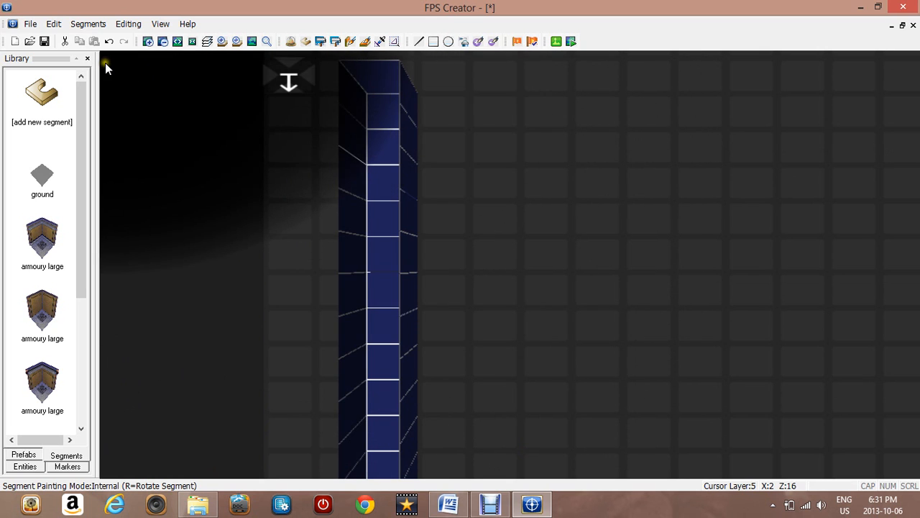
key("Right")
key("Up")
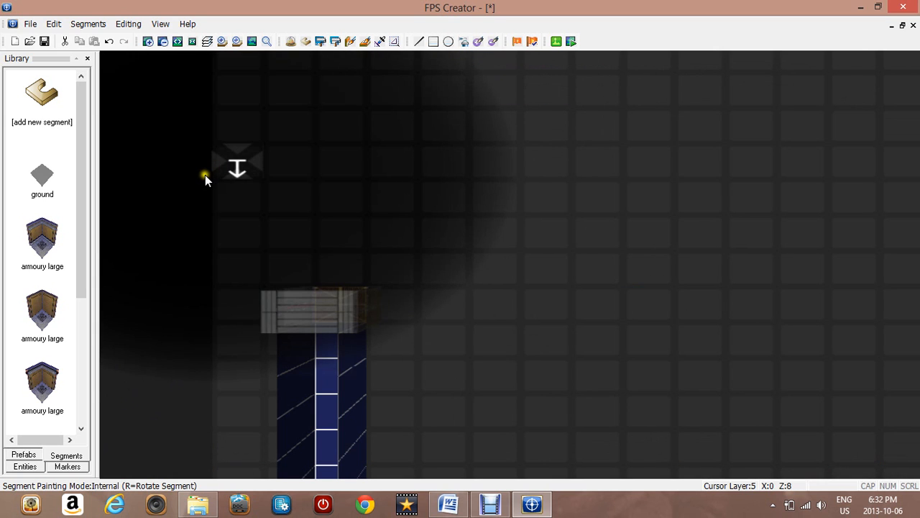
Add the Access Corridor Corner segment from the scifi corridors library
left_click(41, 121)
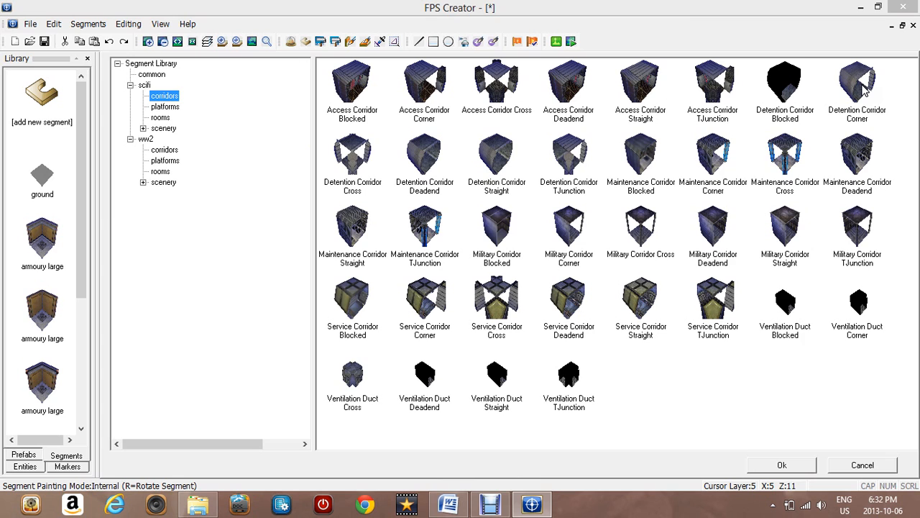
left_click(424, 66)
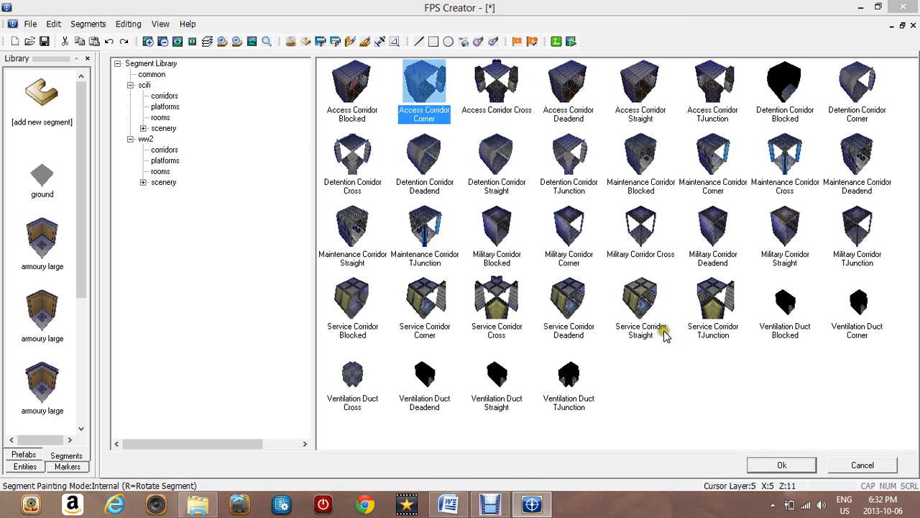
left_click(761, 466)
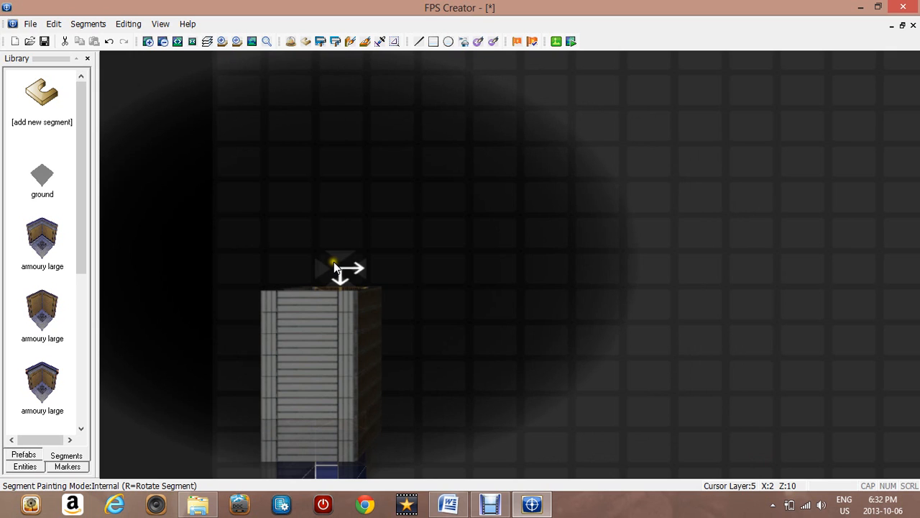
left_click(62, 120)
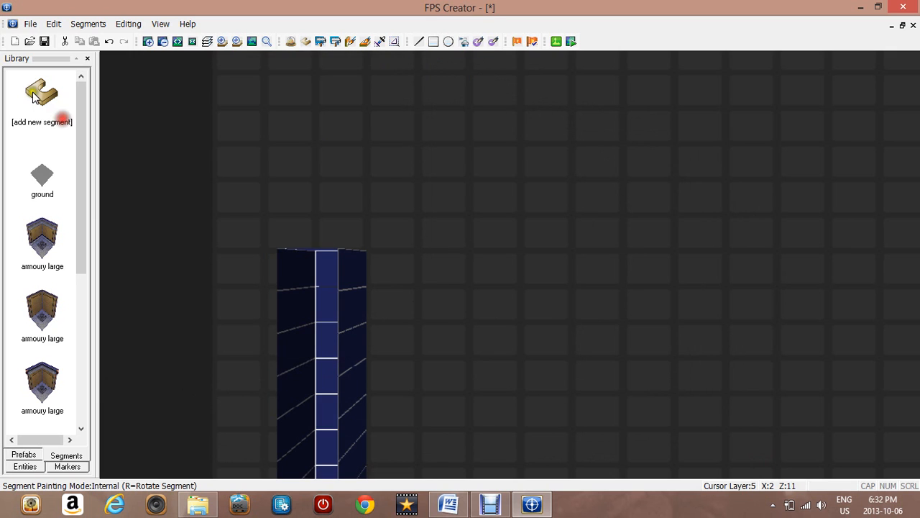
Add the Access Corridor Straight segment from the scifi corridors library
left_click(34, 92)
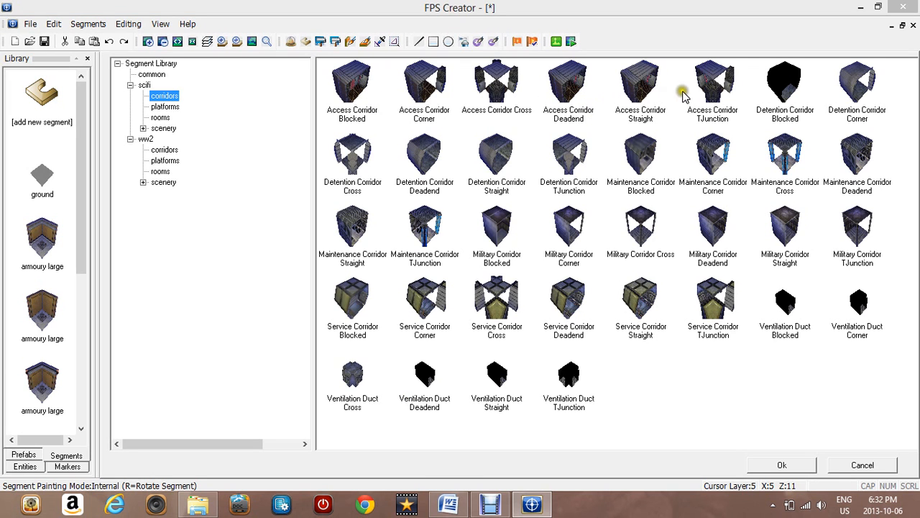
left_click(640, 103)
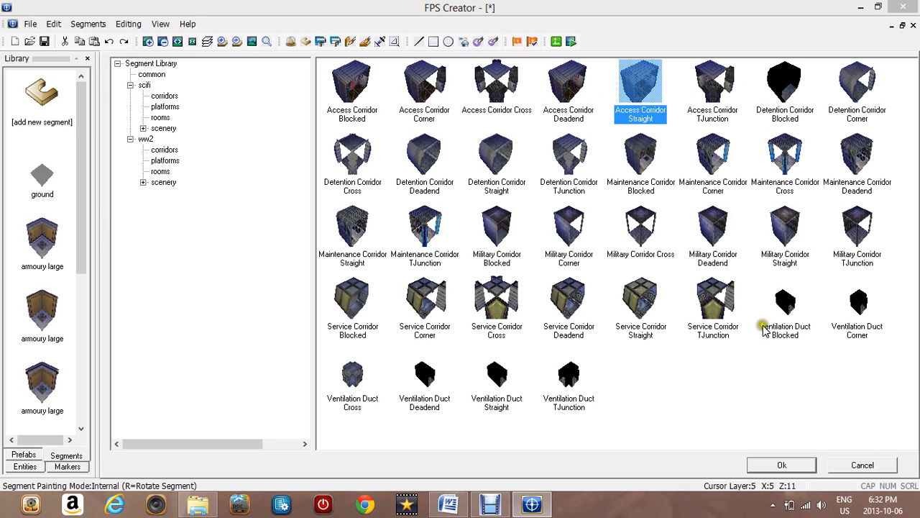
left_click(768, 468)
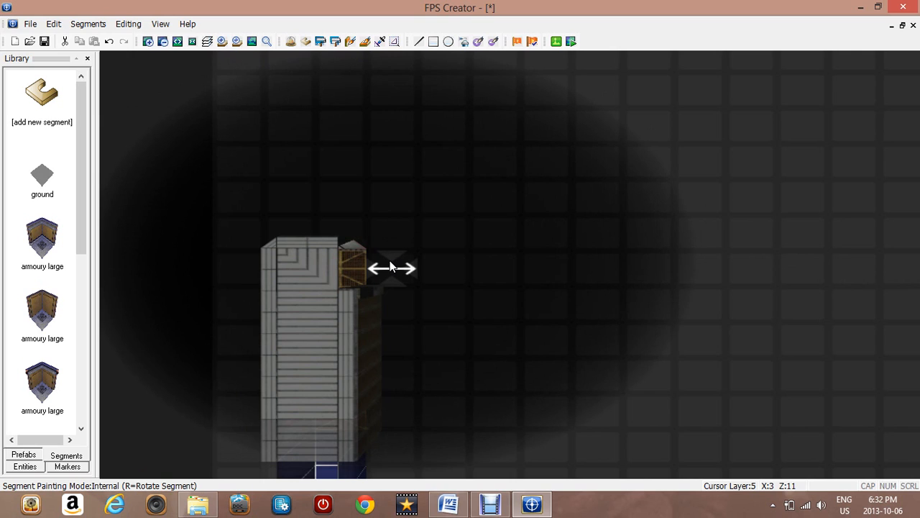
Paint rotated Access Corridor Straight segments east of the corner and erase the surplus ones
key("r")
key("r")
mouse_move(390, 268)
left_mouse_down()
mouse_move(551, 264)
mouse_move(469, 260)
left_mouse_up()
right_click(513, 265)
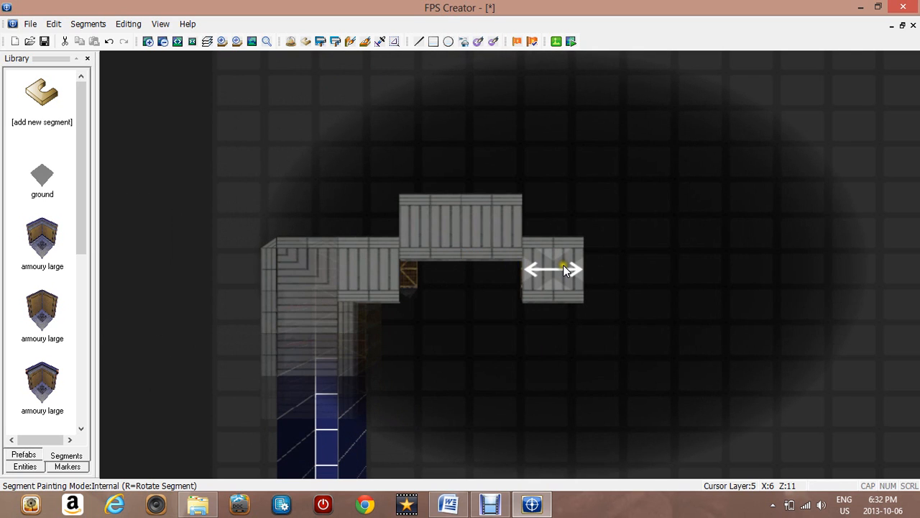
right_click_drag(563, 265, 426, 232)
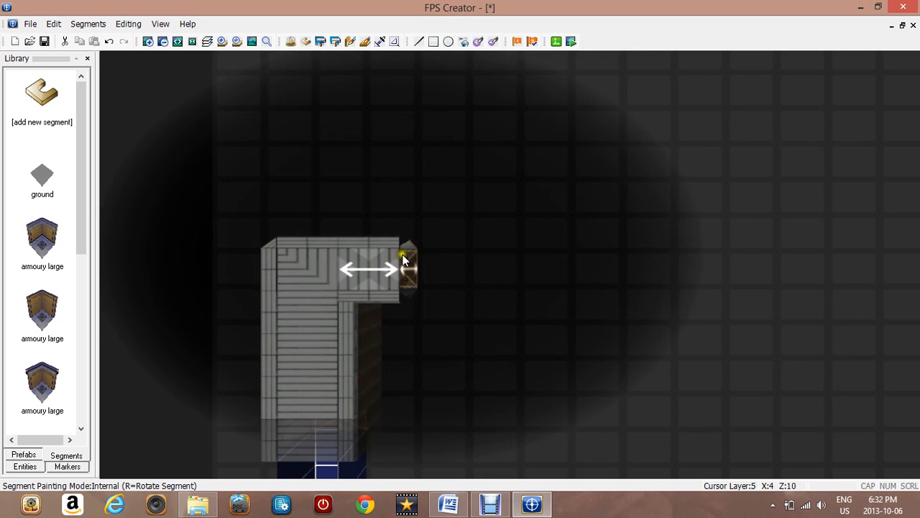
Paint more Access Corridor Straight segments extending the corridor eastward
left_click(430, 267)
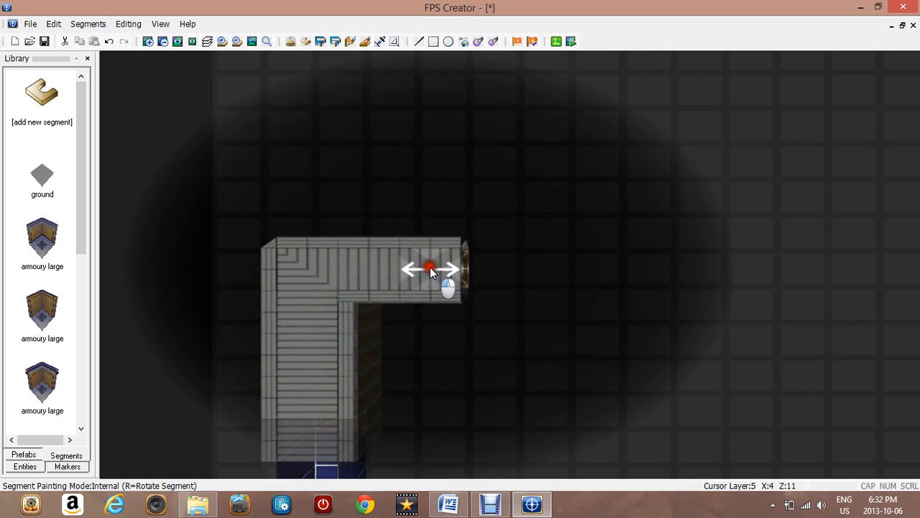
left_click_drag(430, 267, 768, 261)
key("Right")
key("Down")
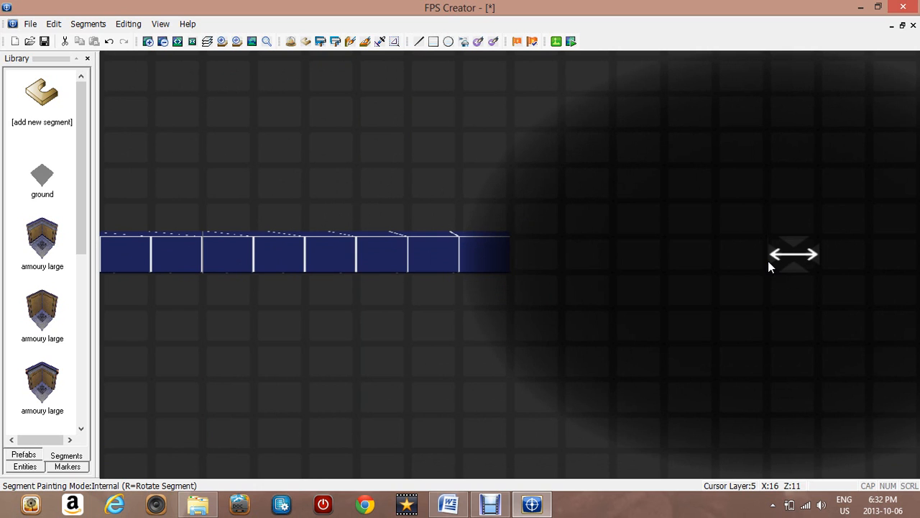
Add the radioroom large prefab from the prefab library
left_click(22, 97)
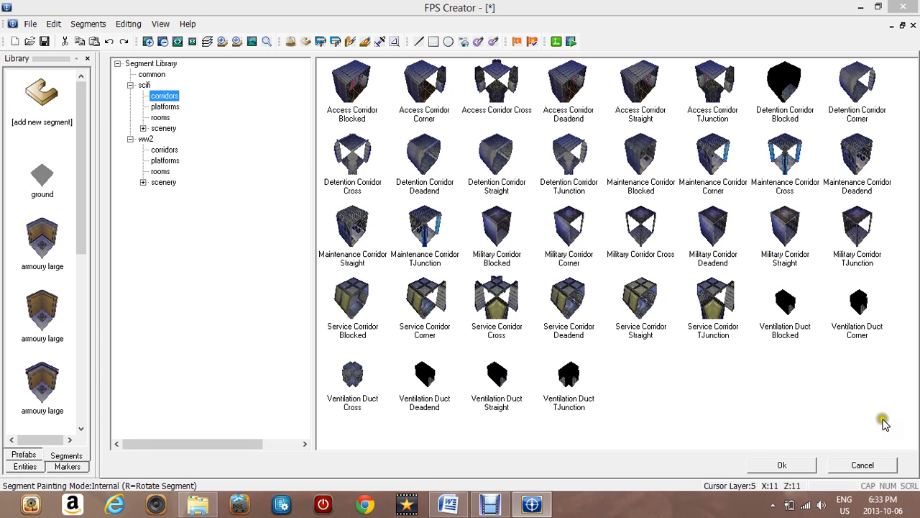
left_click(882, 465)
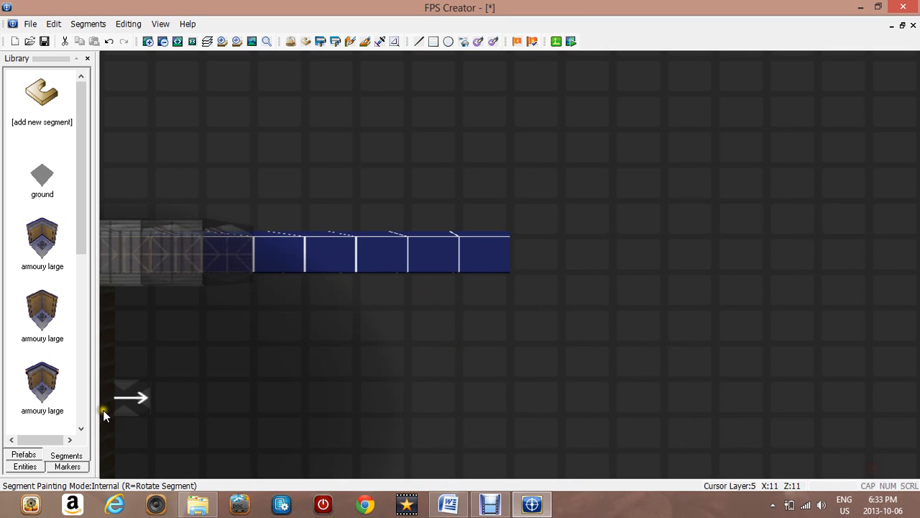
left_click(23, 454)
left_click(43, 123)
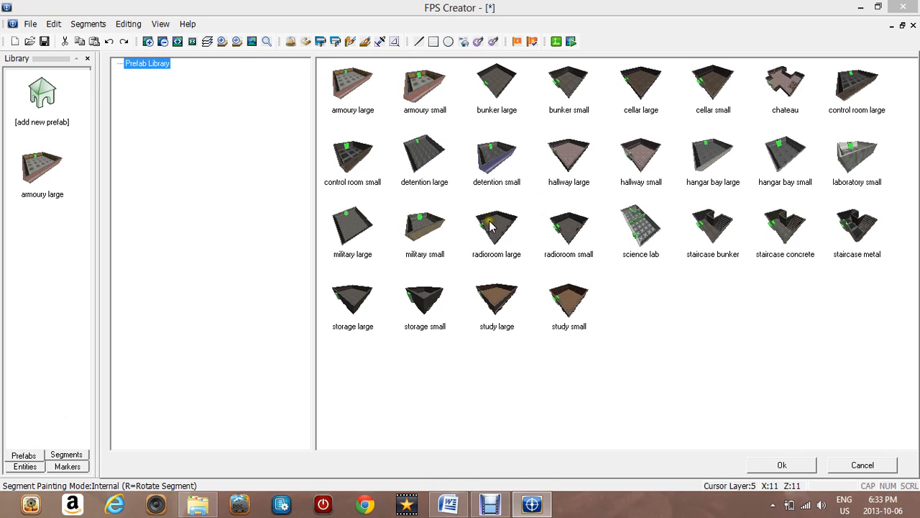
left_click(573, 230)
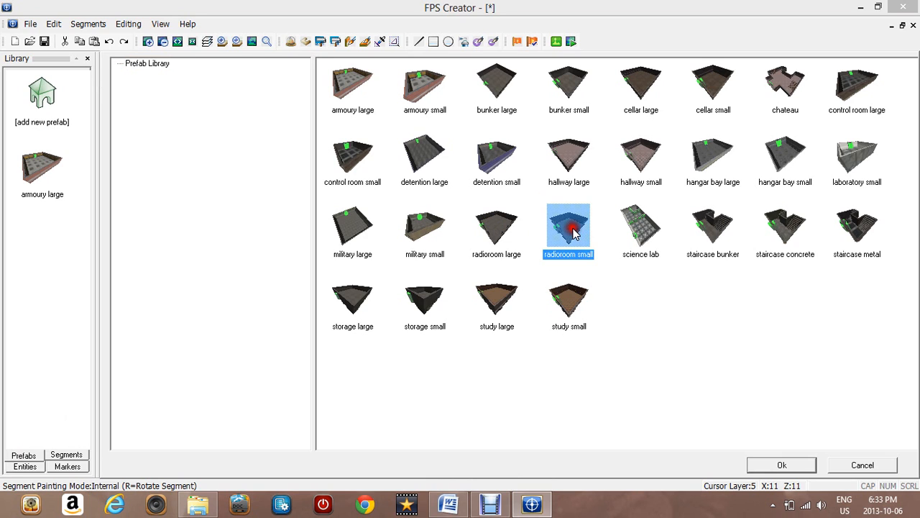
left_click(497, 228)
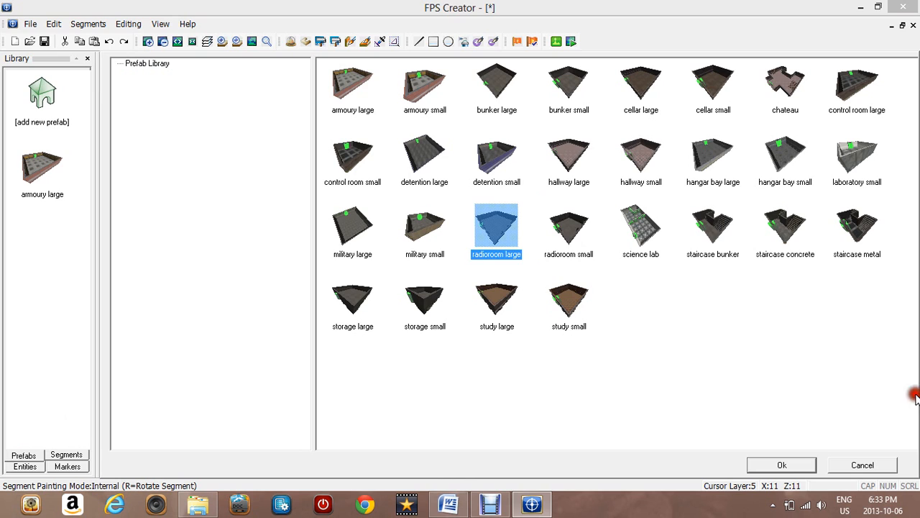
left_click(808, 465)
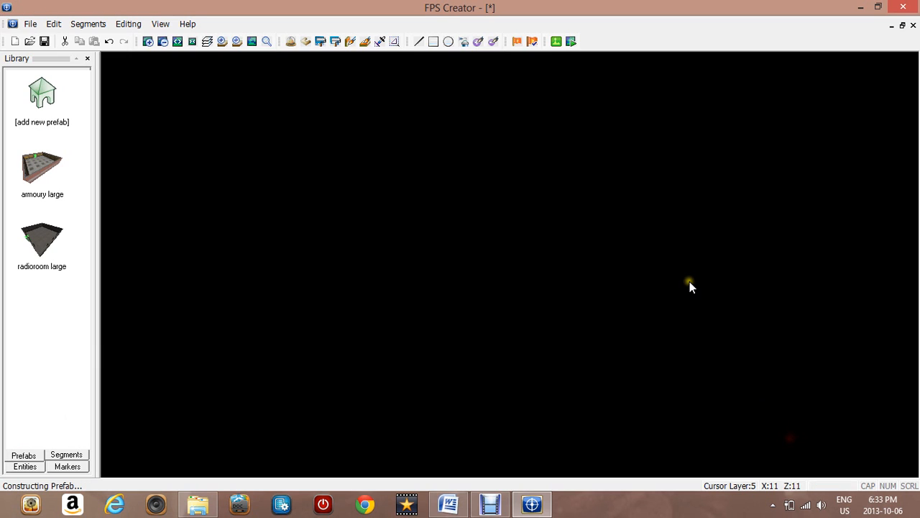
Rotate the radioroom large prefab and place it at the east end of the corridor
left_click(15, 236)
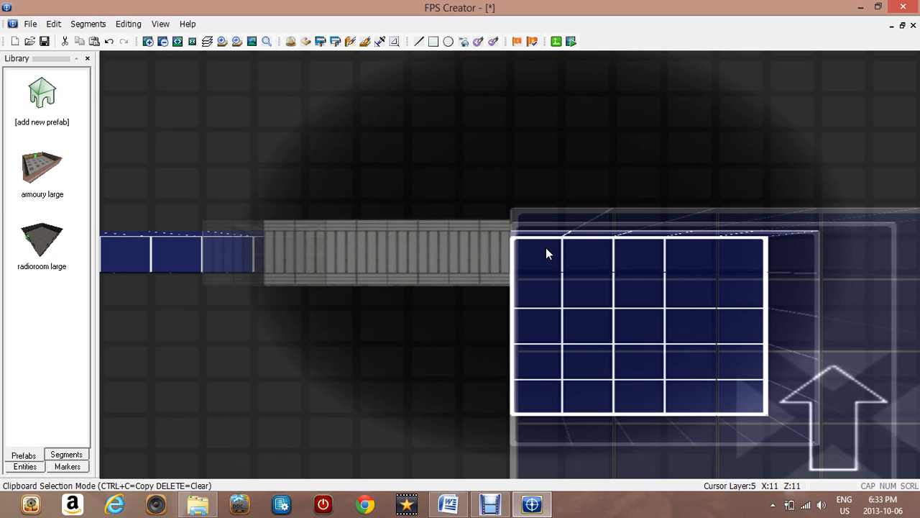
left_click(546, 250)
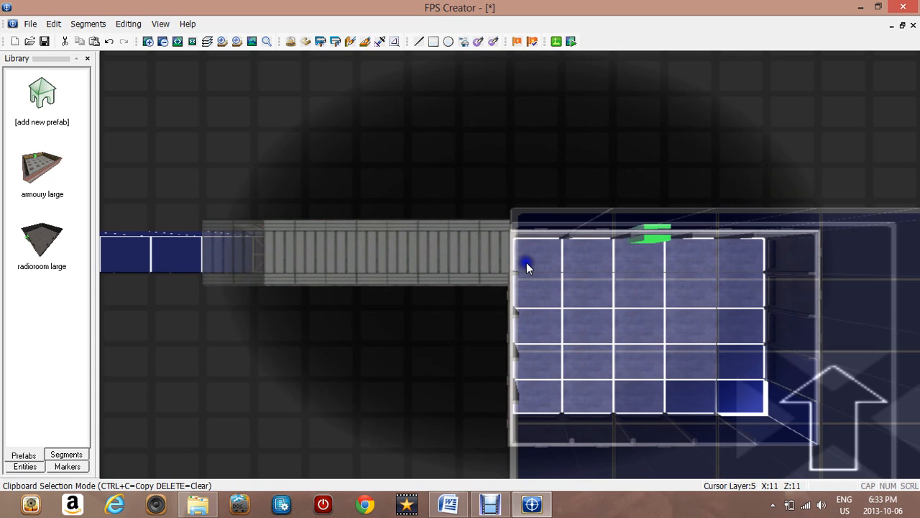
left_click(527, 263)
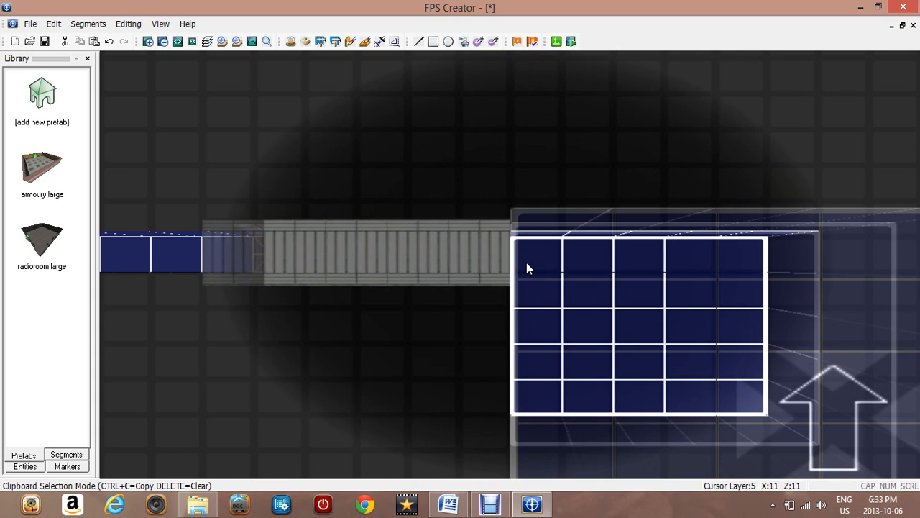
key("r")
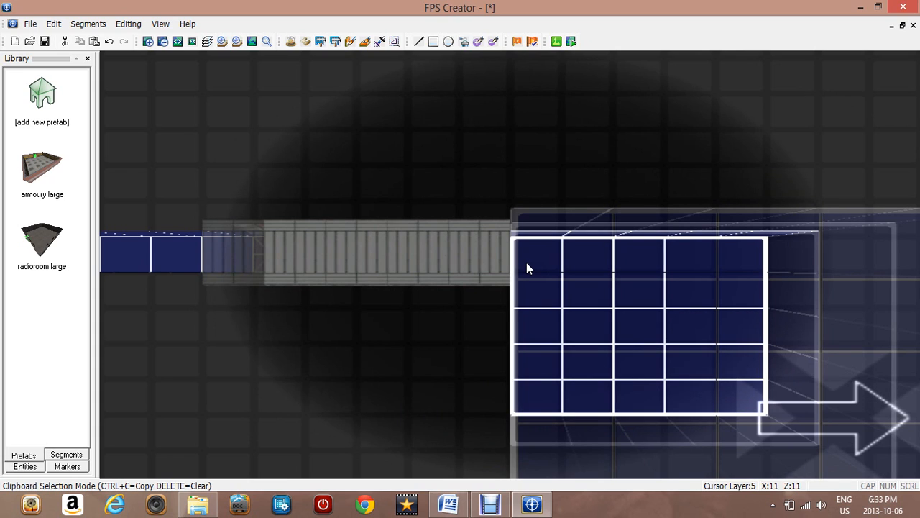
key("r")
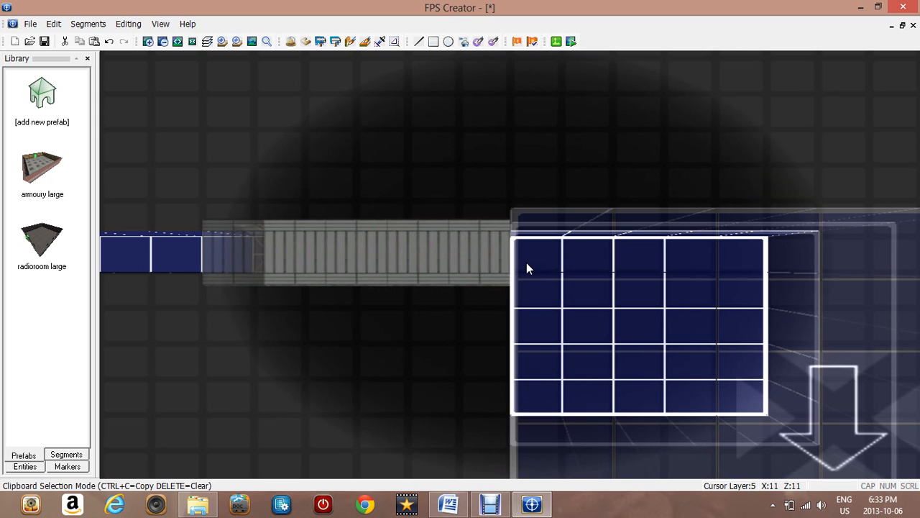
key("r")
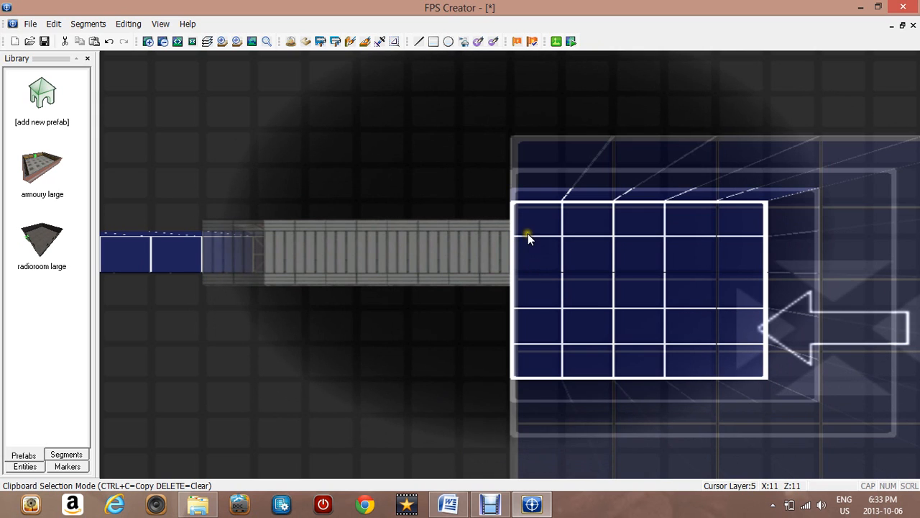
left_click(520, 411)
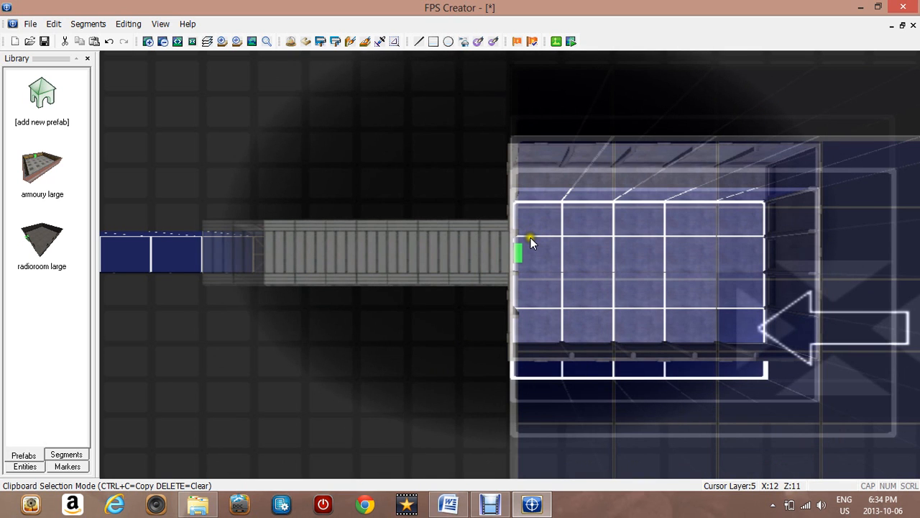
left_click(530, 243)
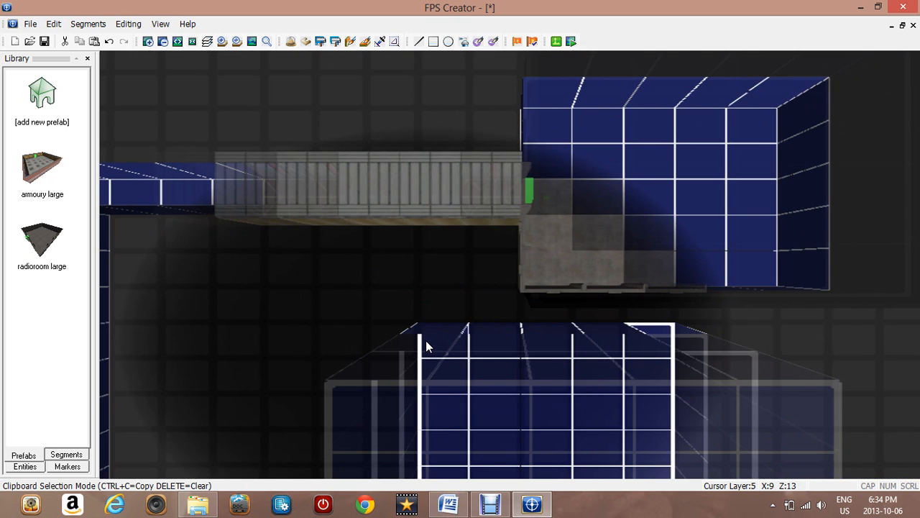
Add the colt45 entity from the ww2 items library and place it in the armoury room
key("Left")
key("Down")
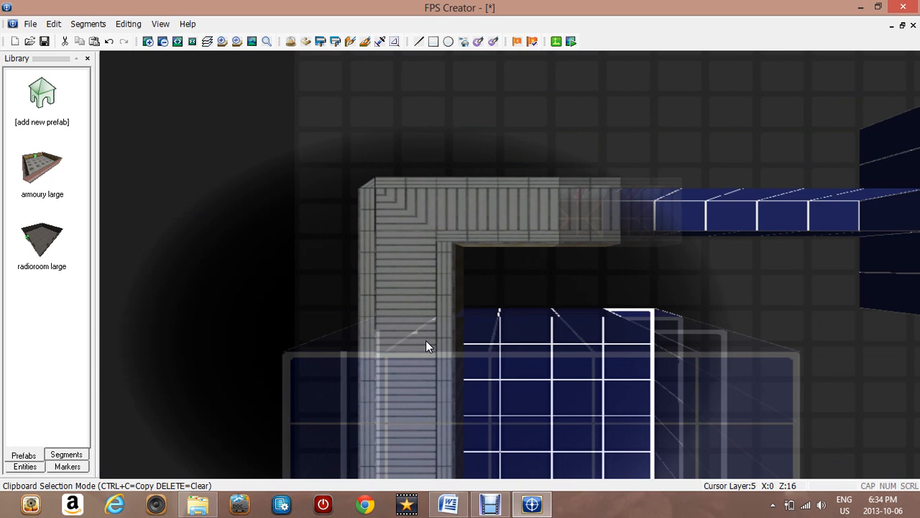
key("Right")
key("Down")
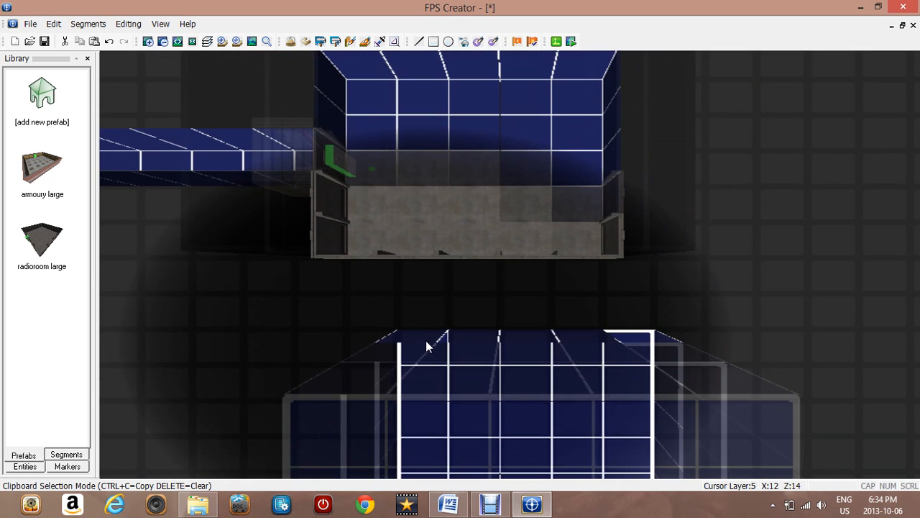
key("Down")
key("Left")
key("Left")
key("Down")
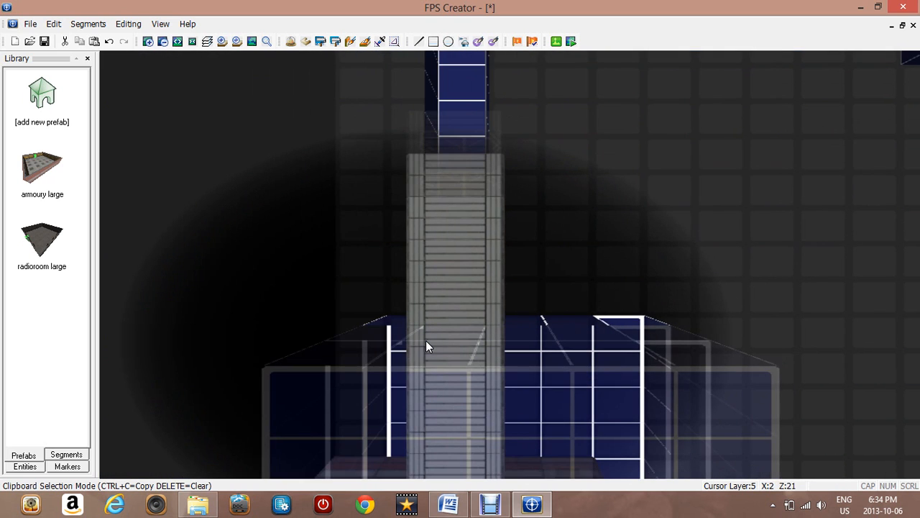
key("Down")
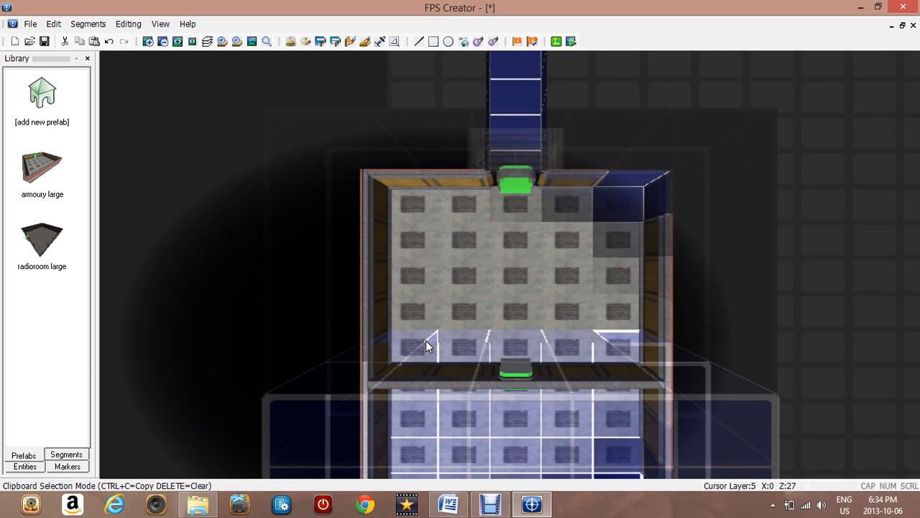
left_click(30, 450)
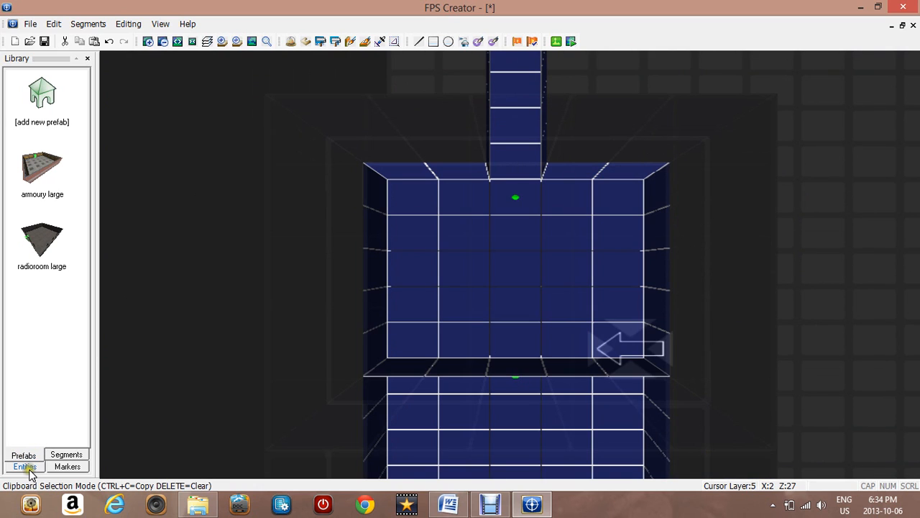
left_click(24, 466)
left_click(42, 90)
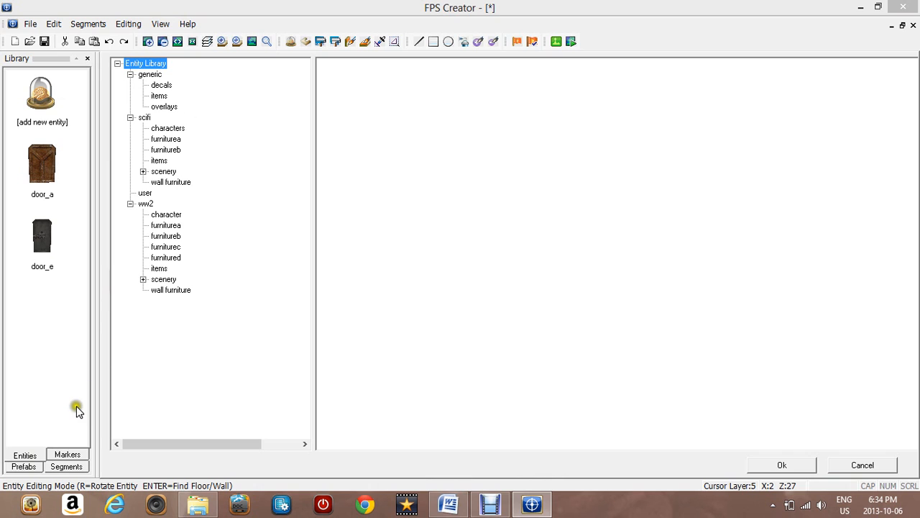
left_click(162, 161)
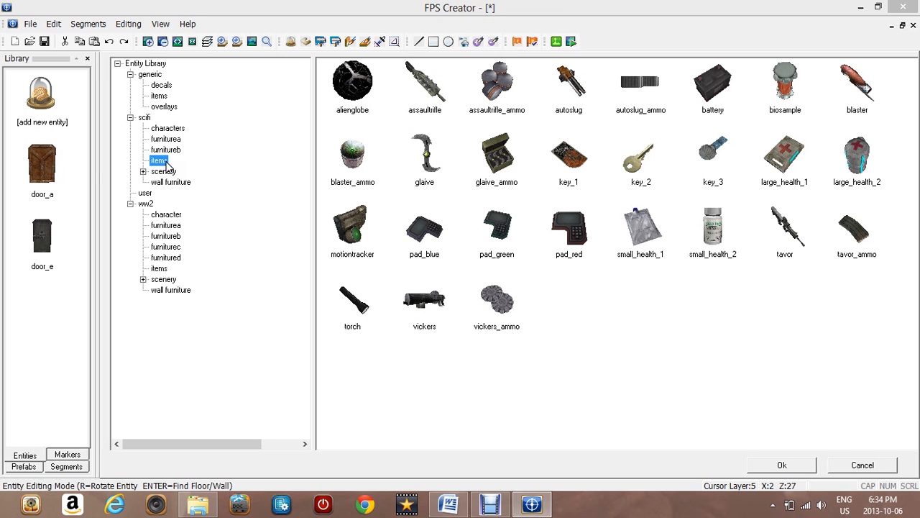
left_click(164, 259)
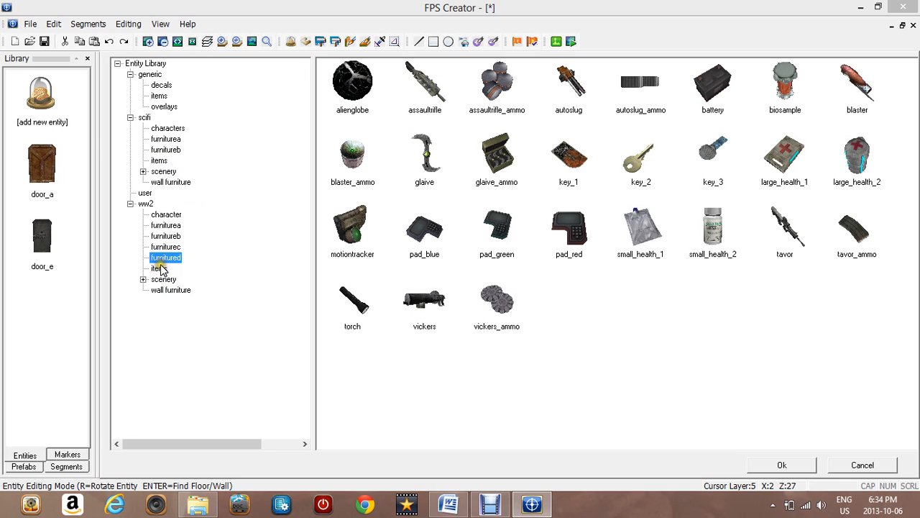
left_click(160, 268)
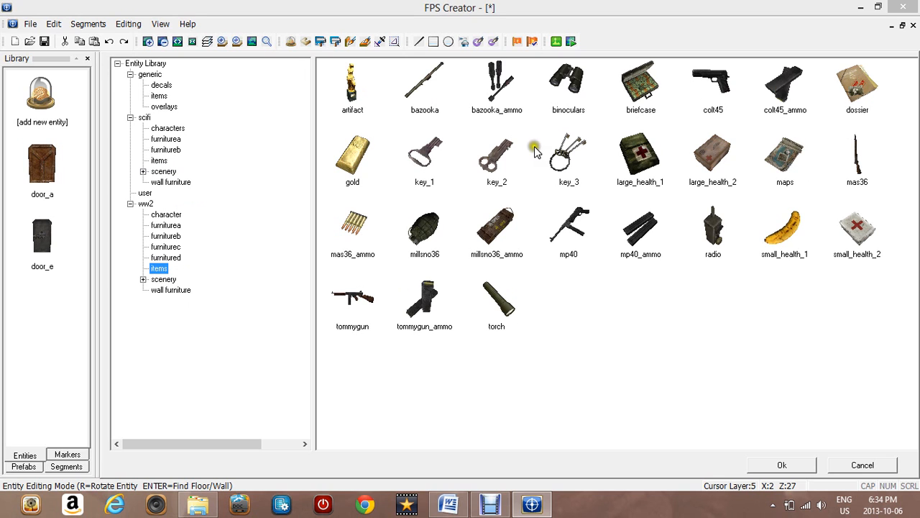
double_click(712, 99)
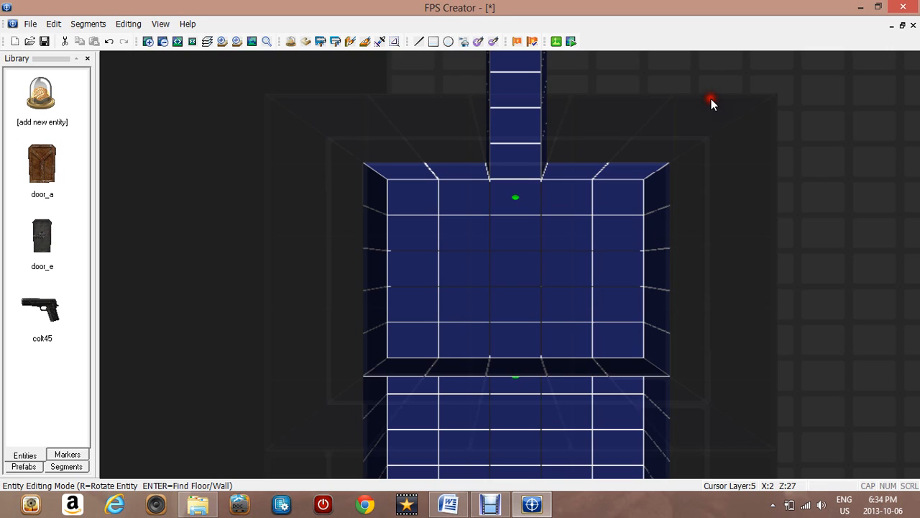
left_click(446, 274)
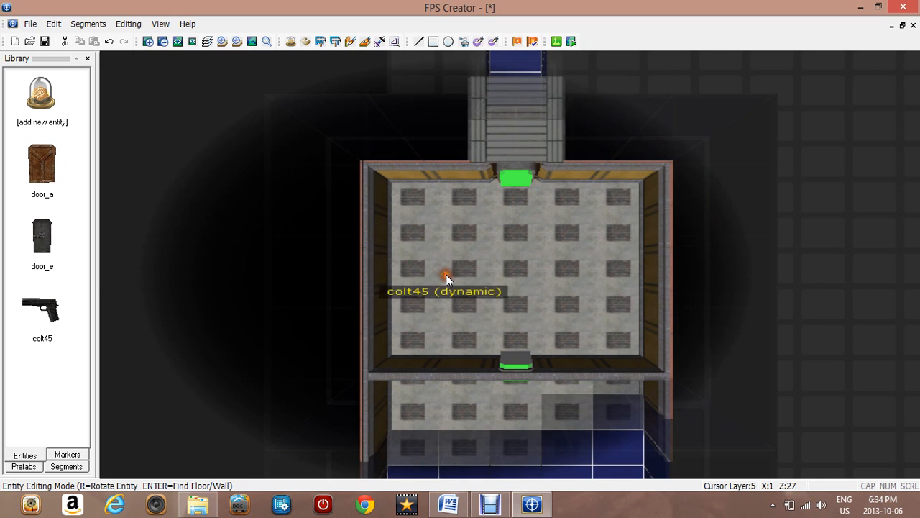
Add the colt45_ammo entity from the ww2 items library and place it in the armoury room
left_click(58, 96)
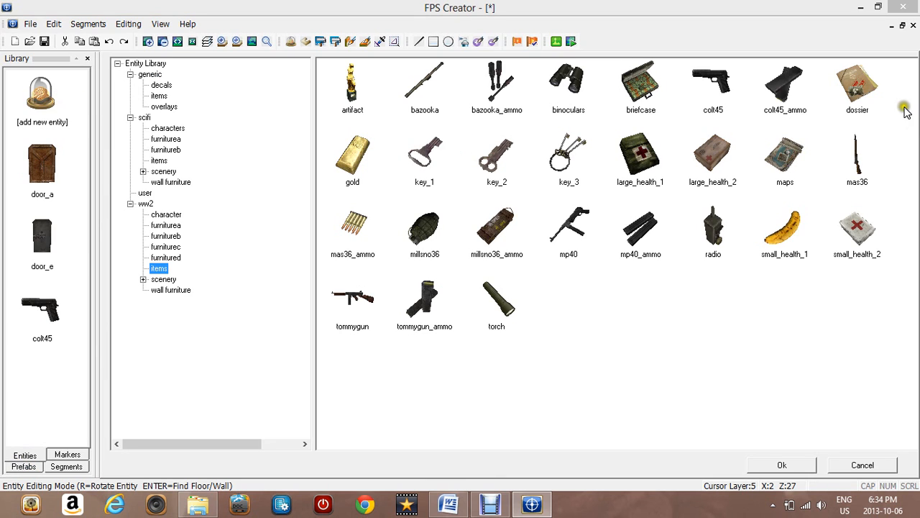
left_click(786, 101)
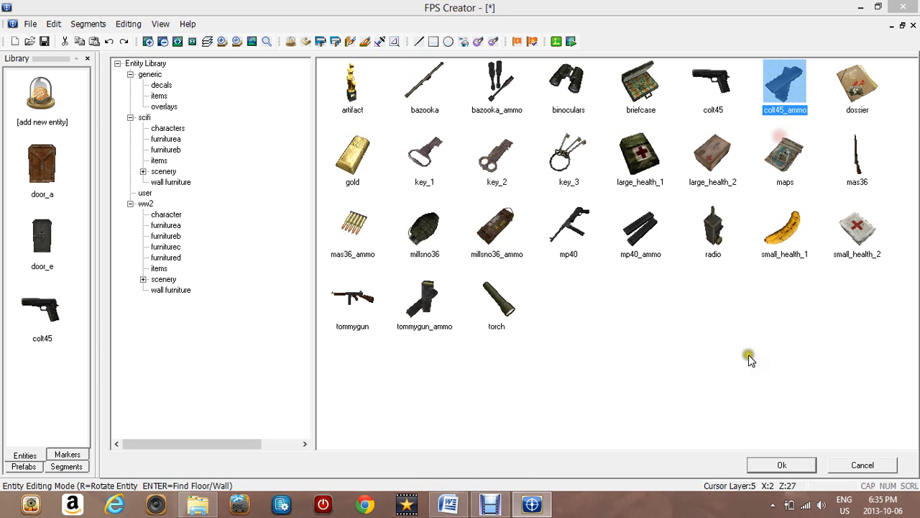
left_click(780, 465)
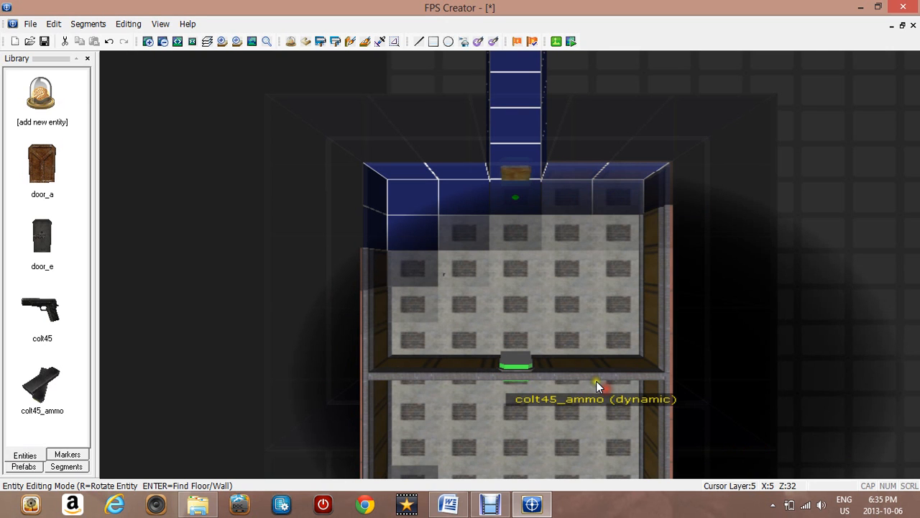
left_click(435, 393)
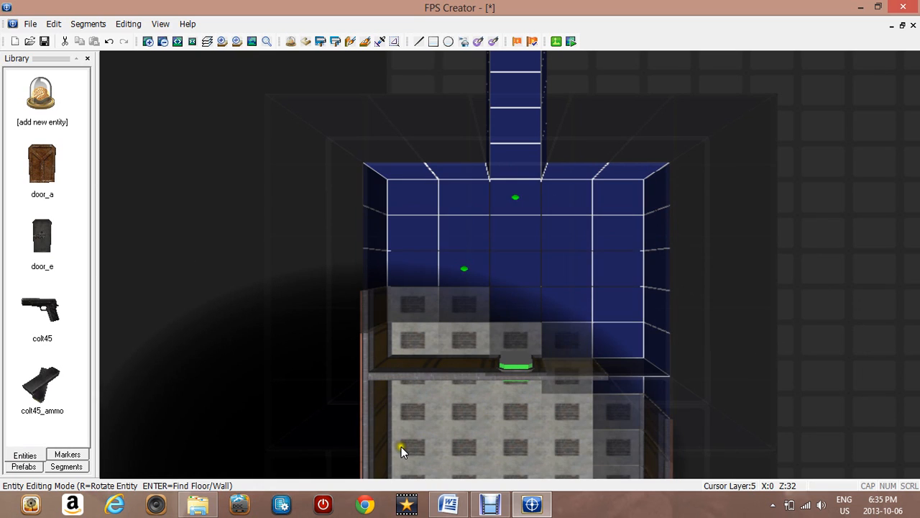
left_click(477, 271)
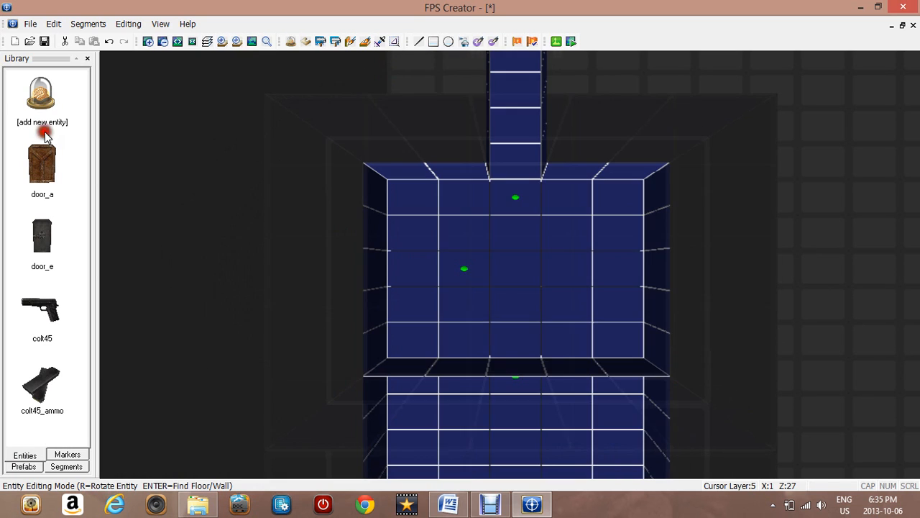
Add the millsno36 grenade entity from the ww2 items library for the armoury room
left_click(29, 109)
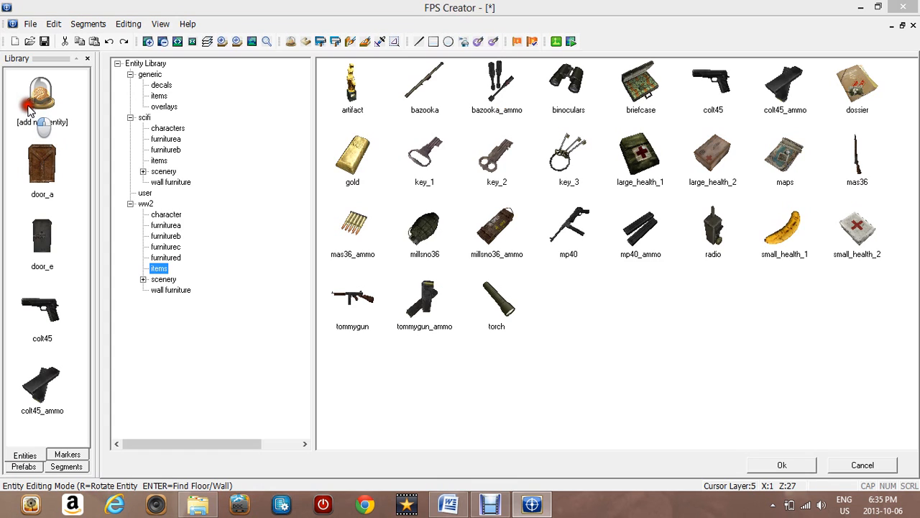
left_click(451, 82)
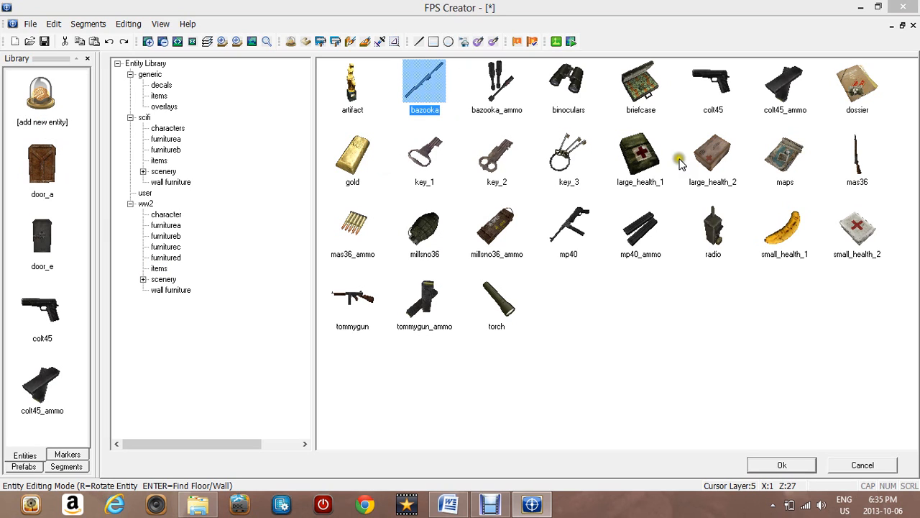
left_click(435, 240)
left_click(797, 465)
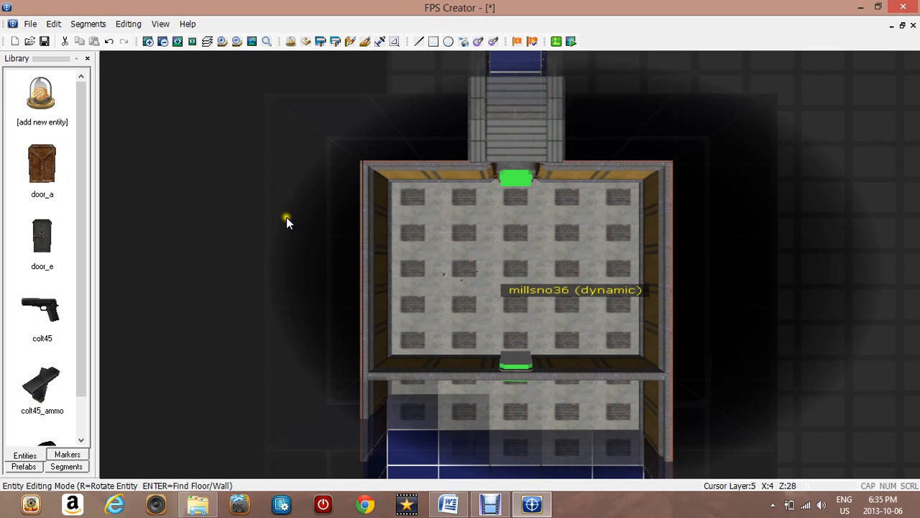
Add the millsno36_ammo entity from the ww2 items library and place it in the armoury room
left_click(51, 104)
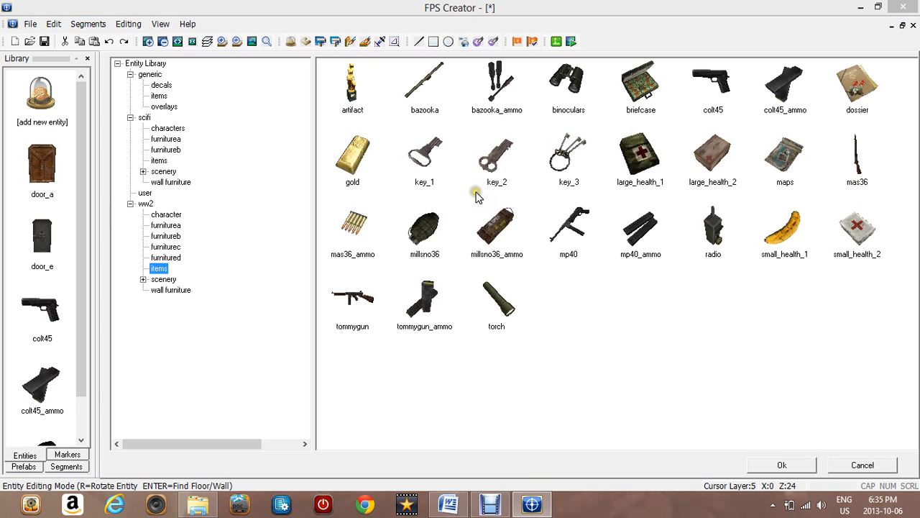
left_click(501, 236)
left_click(773, 460)
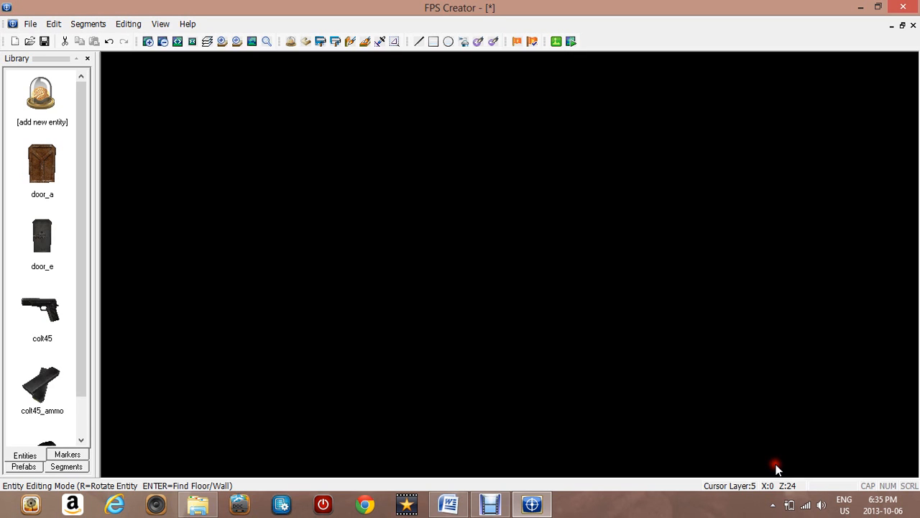
left_click(605, 264)
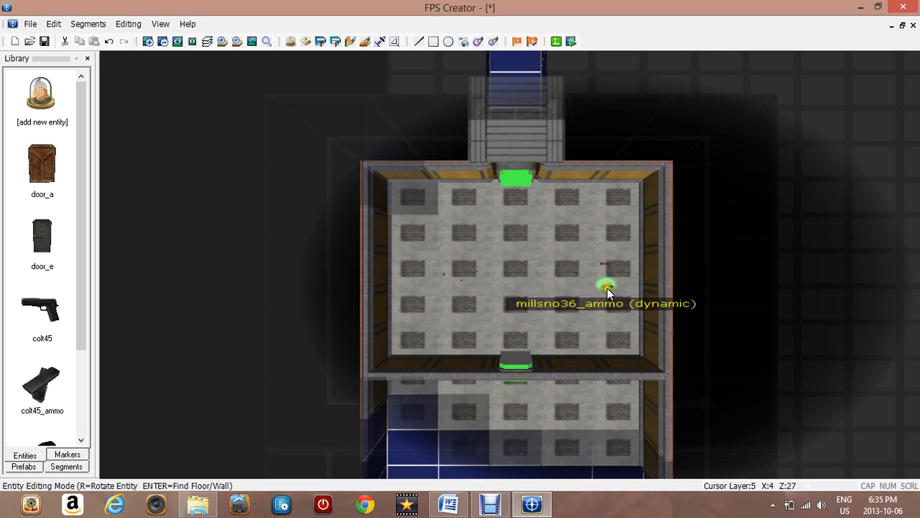
left_click(607, 288)
left_click(585, 295)
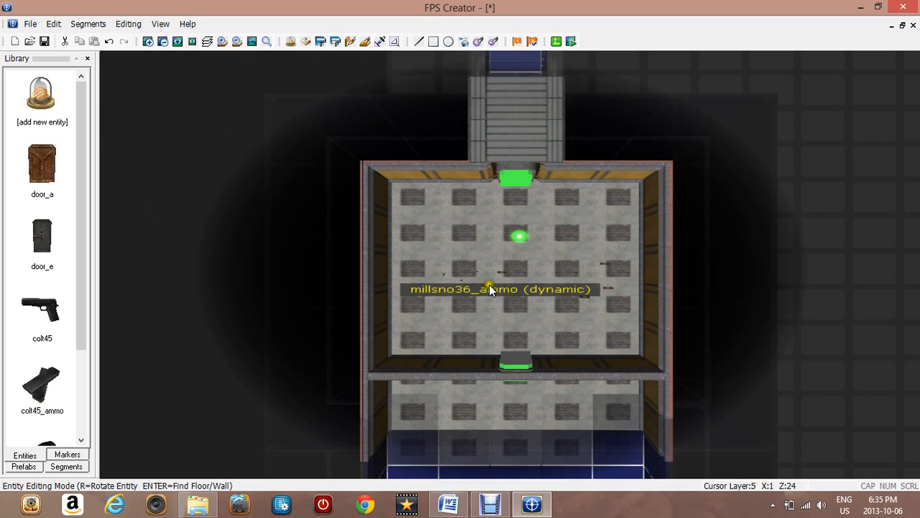
Add Tommy (Unarmed) characters from the ww2 character library and place them around the radio room
key("Up")
key("Up")
key("Up")
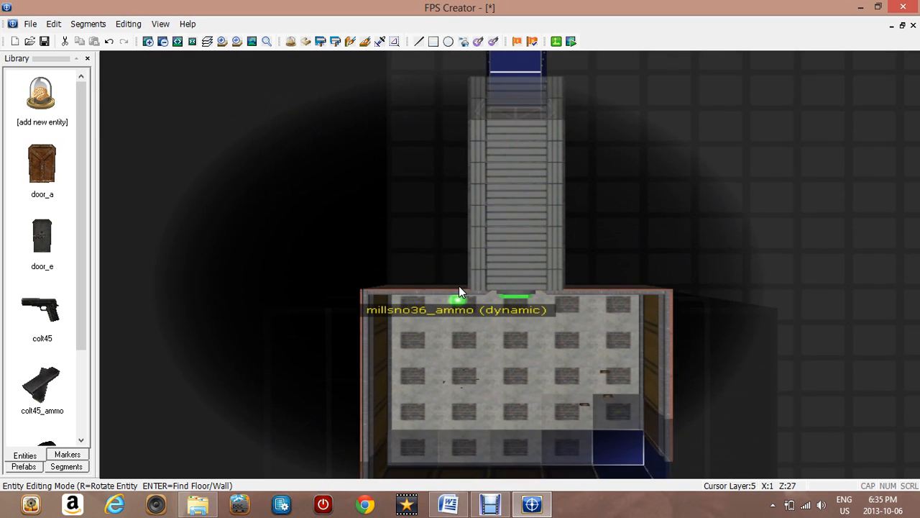
key("Up")
key("Up")
key("Up")
key("Up")
key("Up")
key("Right")
key("Right")
key("Right")
key("Right")
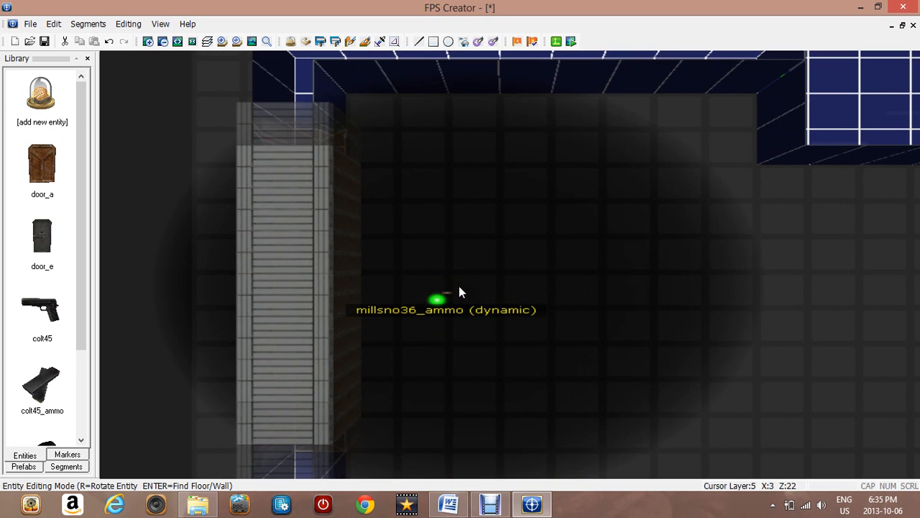
key("Right")
key("Right")
key("Right")
key("Right")
key("Right")
key("Right")
key("Up")
key("Up")
key("Right")
key("Right")
key("Up")
key("Up")
key("Up")
key("Up")
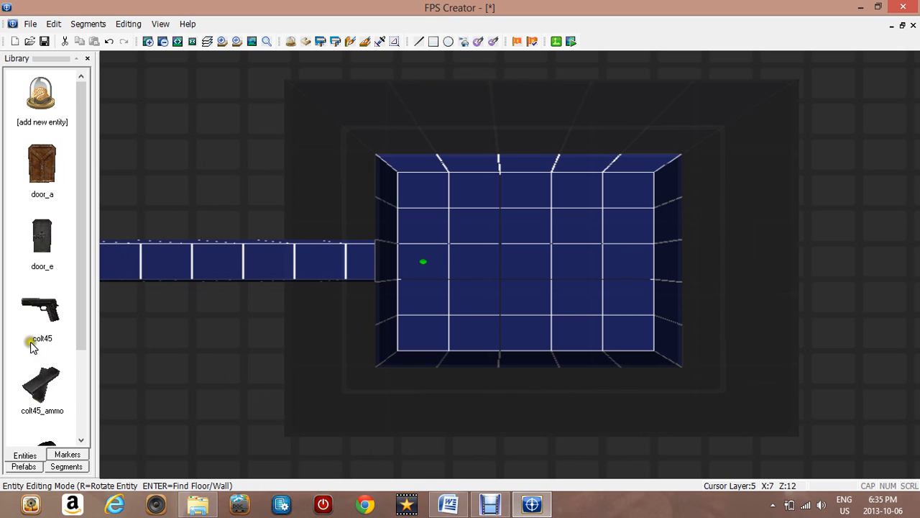
left_click(32, 78)
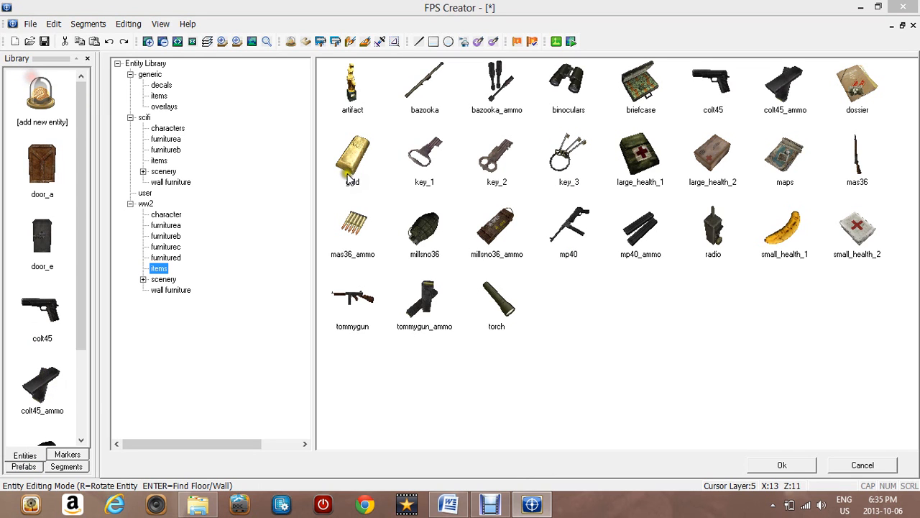
left_click(165, 129)
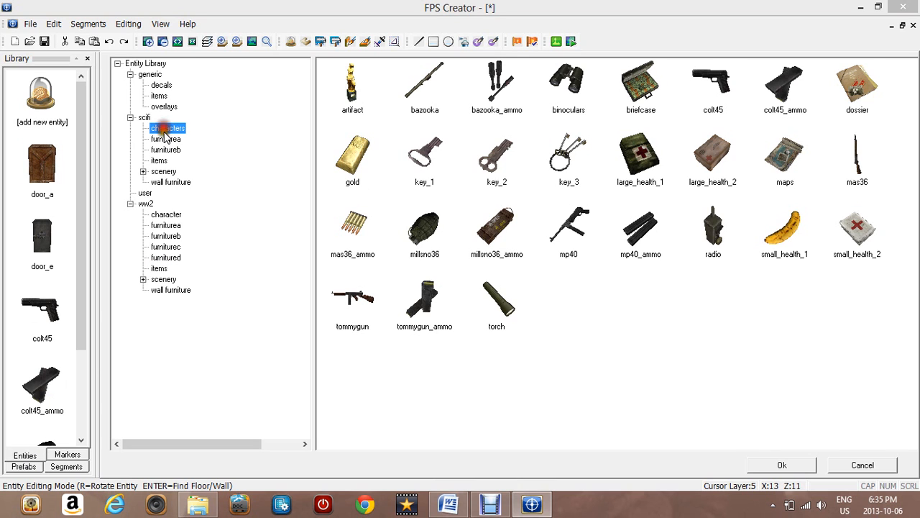
left_click(164, 215)
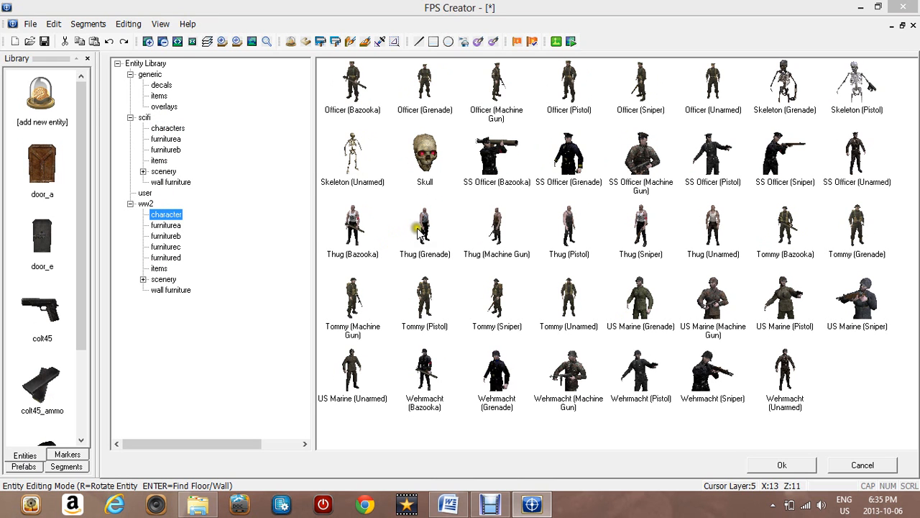
key("super+c")
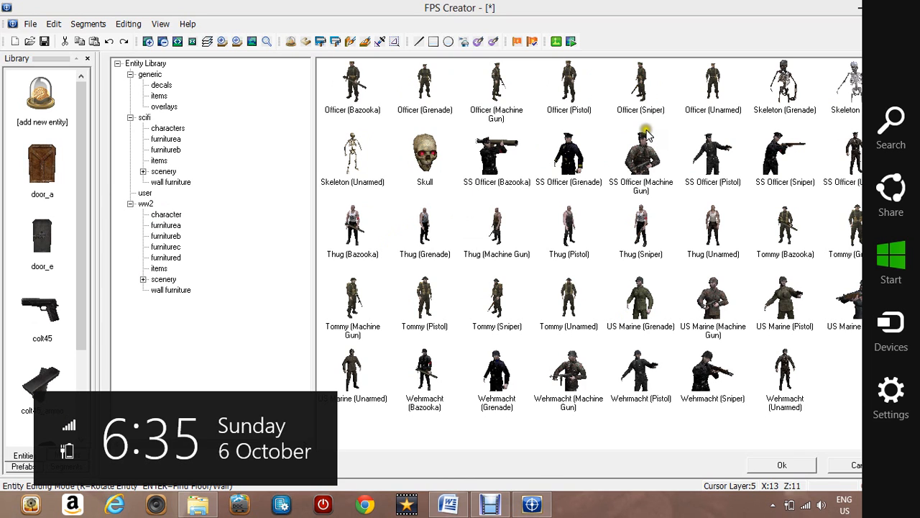
left_click(439, 432)
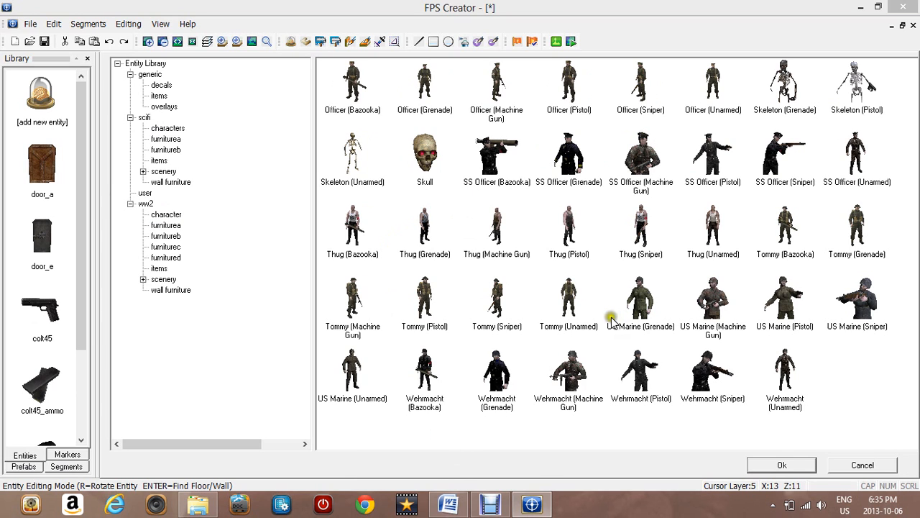
left_click(569, 298)
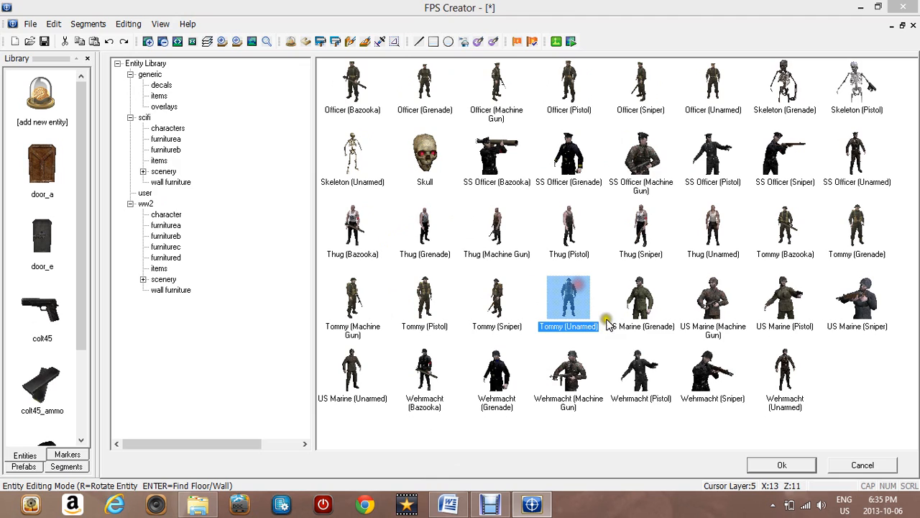
left_click(804, 465)
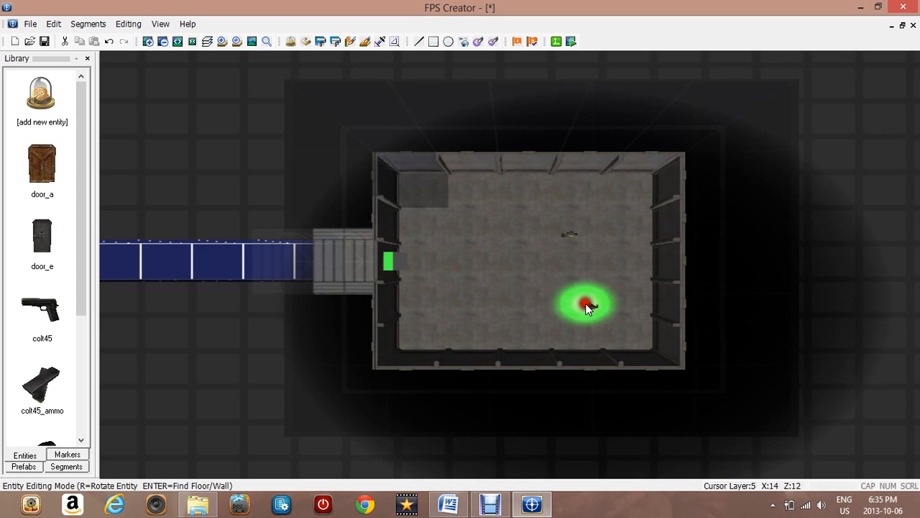
left_click(448, 203)
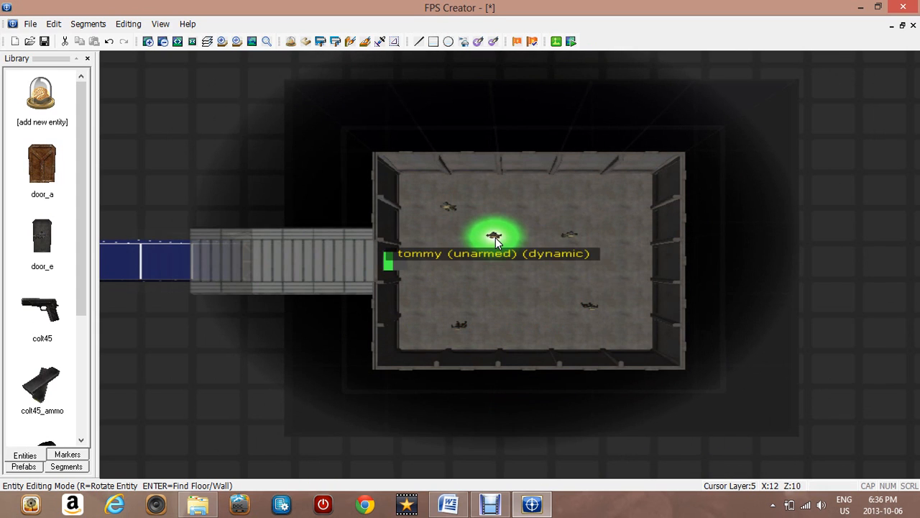
left_click(495, 237)
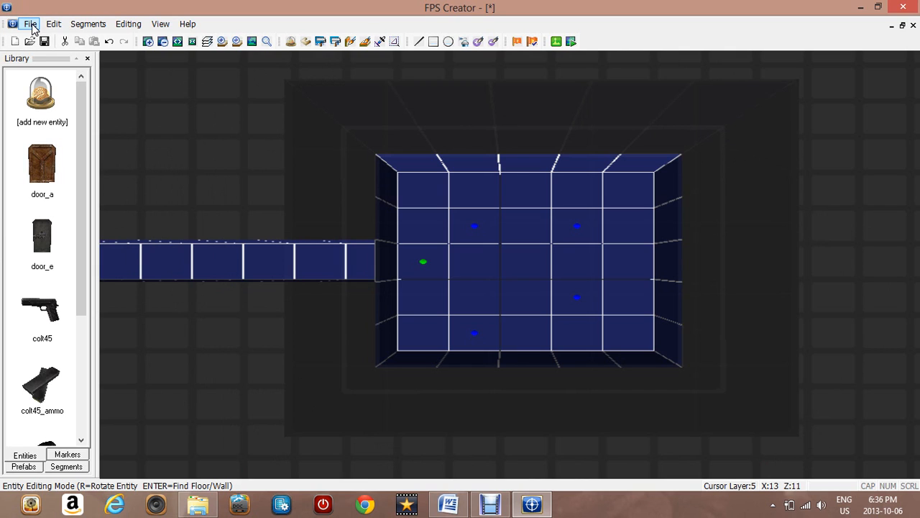
Open Build Game and create a new game project named samplemultiplayer
left_click(31, 24)
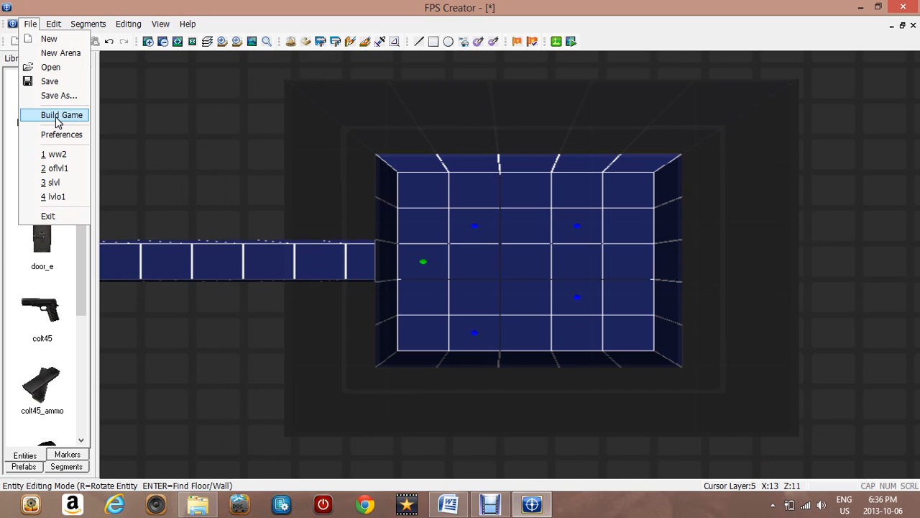
left_click(232, 240)
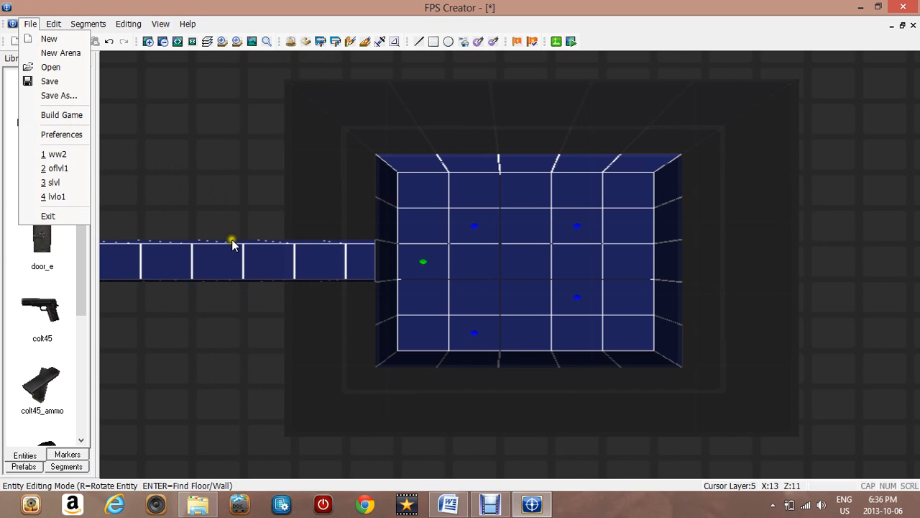
left_click(30, 24)
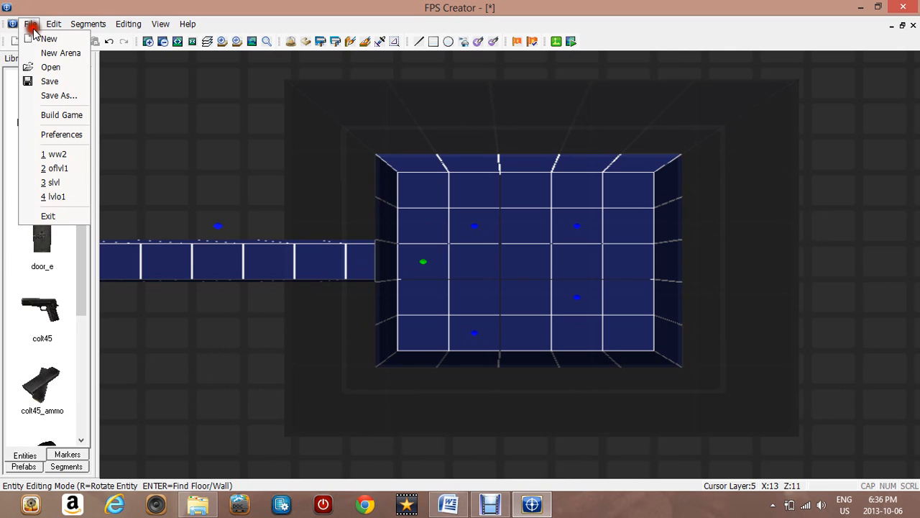
left_click(46, 114)
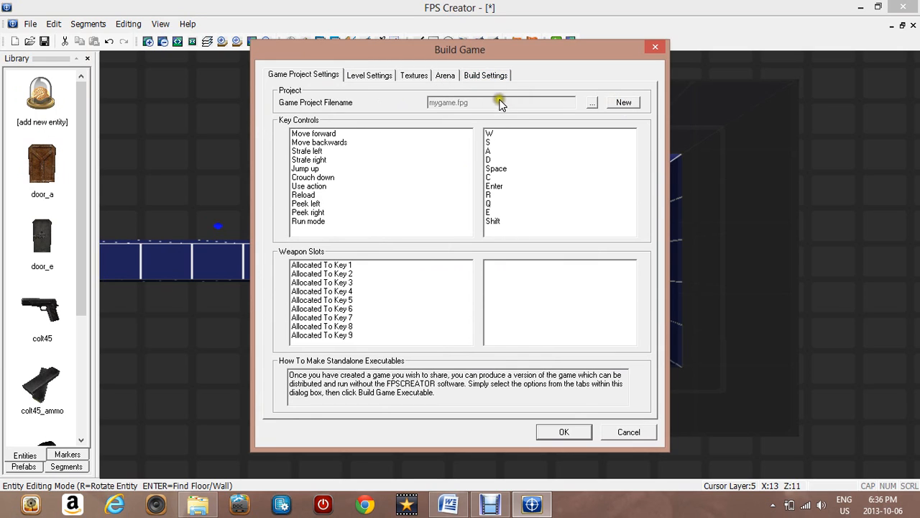
left_click(623, 104)
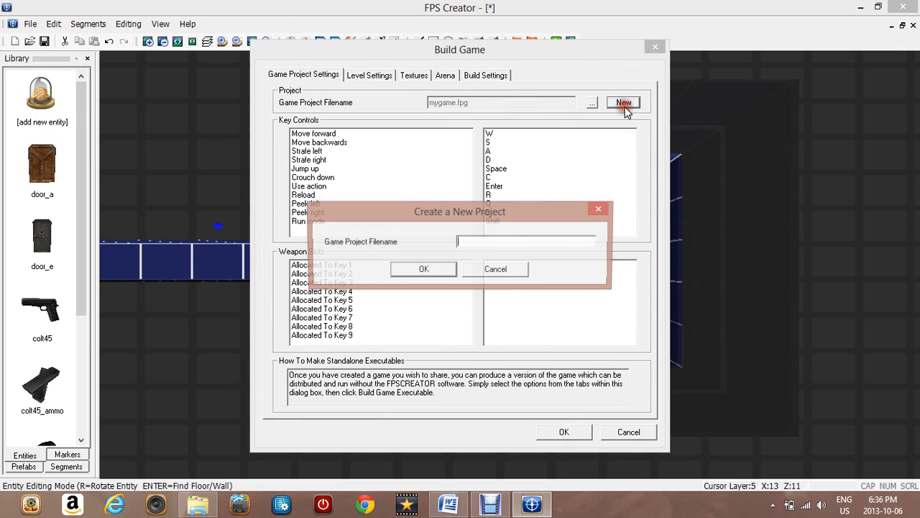
left_click(502, 242)
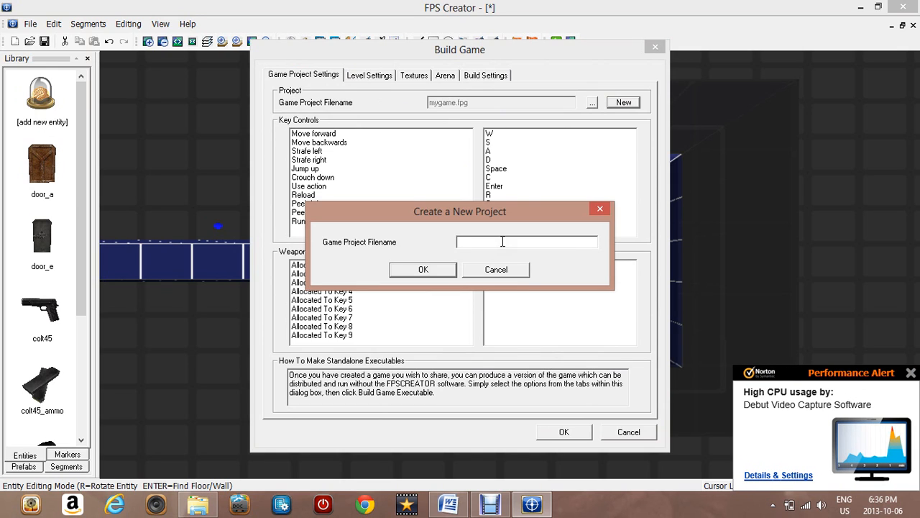
type("samplemultiplayer")
left_click(427, 270)
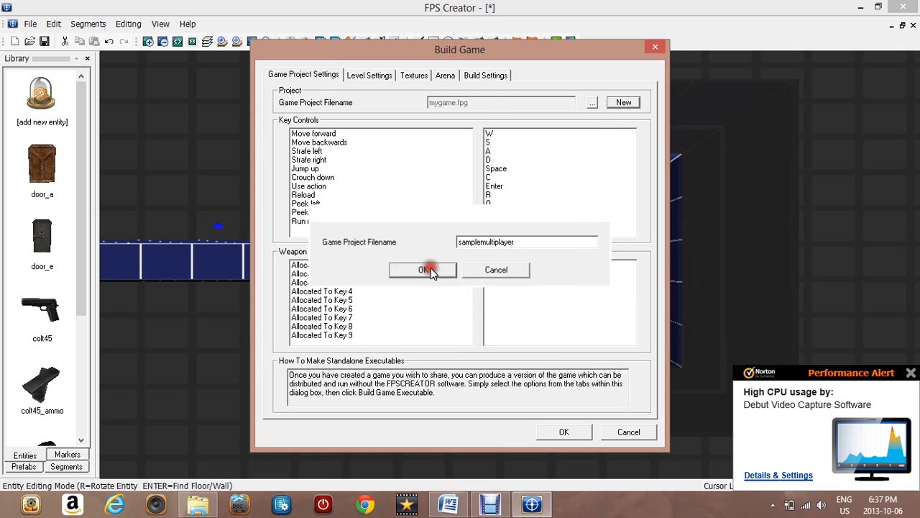
Assign the Enter key to the Move forward action
left_click(497, 134)
left_click(496, 135)
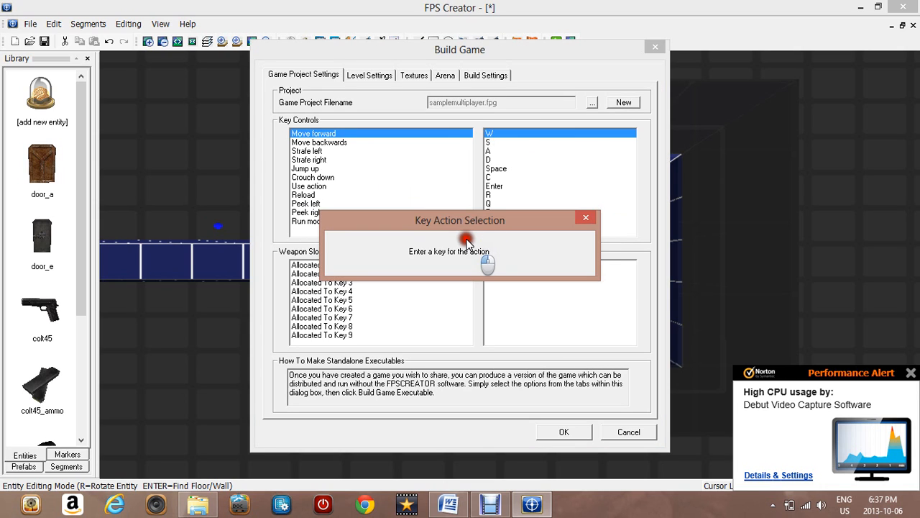
key("Return")
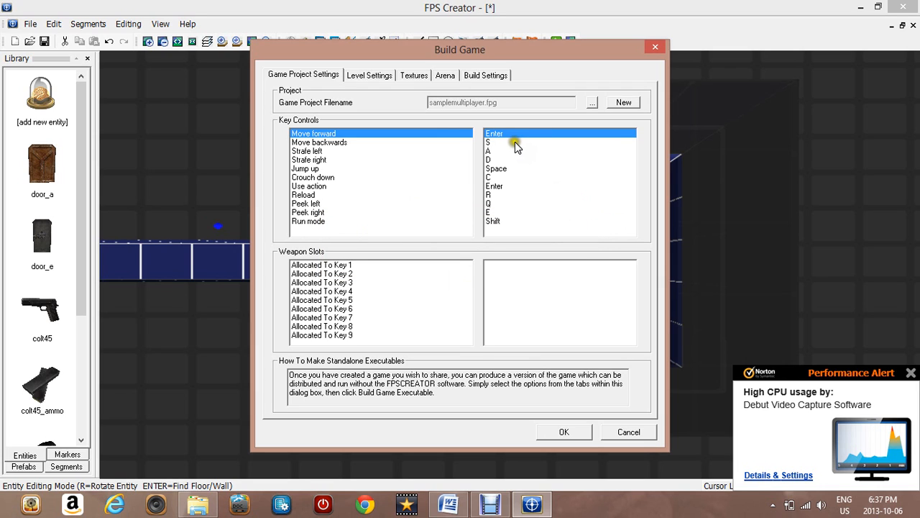
Remap Move forward, Move backwards, Strafe left and Strafe right to the Up, Down, Left and Right arrow keys
left_click(497, 136)
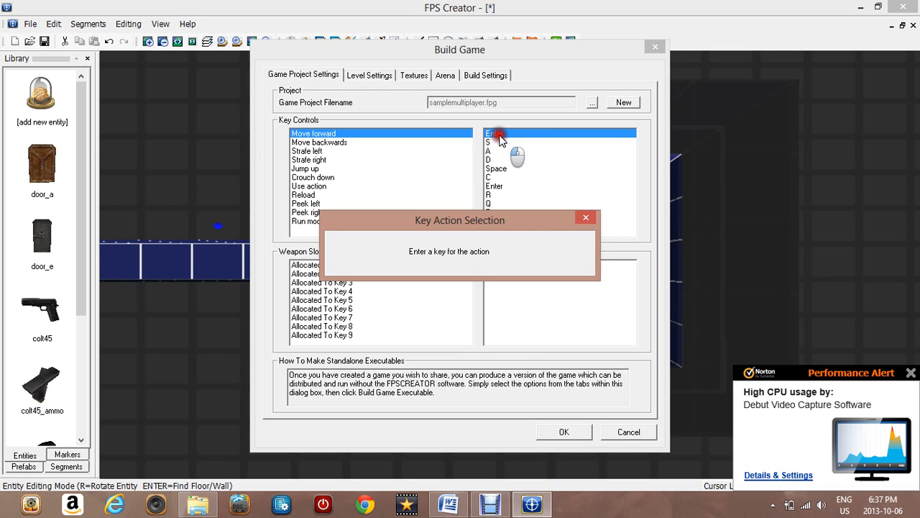
key("Up")
left_click(499, 143)
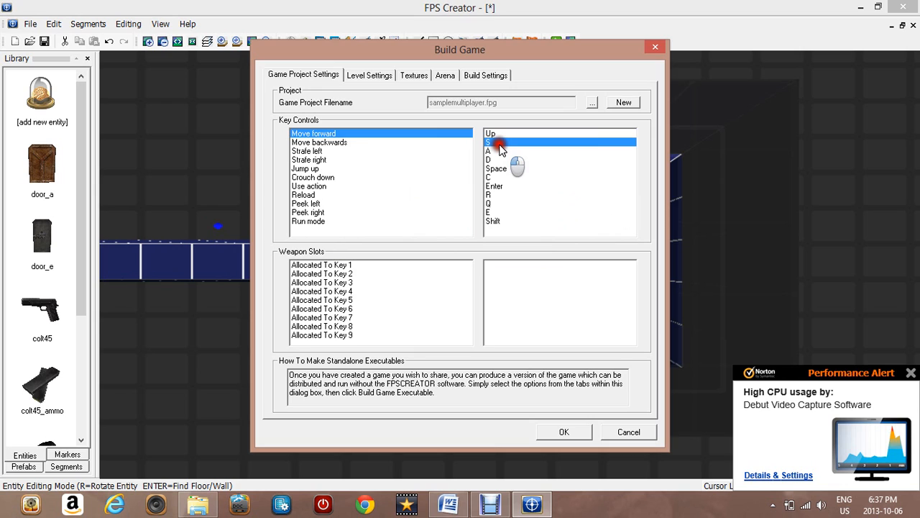
key("Down")
left_click(499, 151)
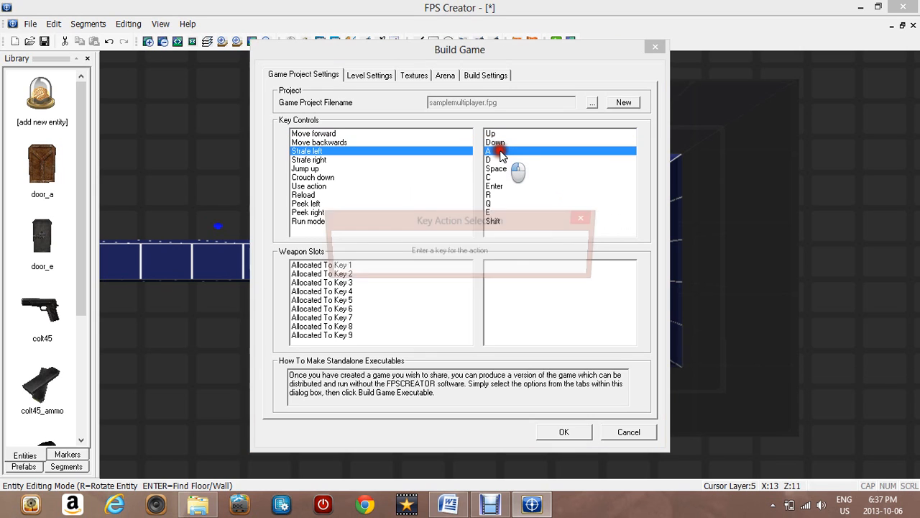
key("Left")
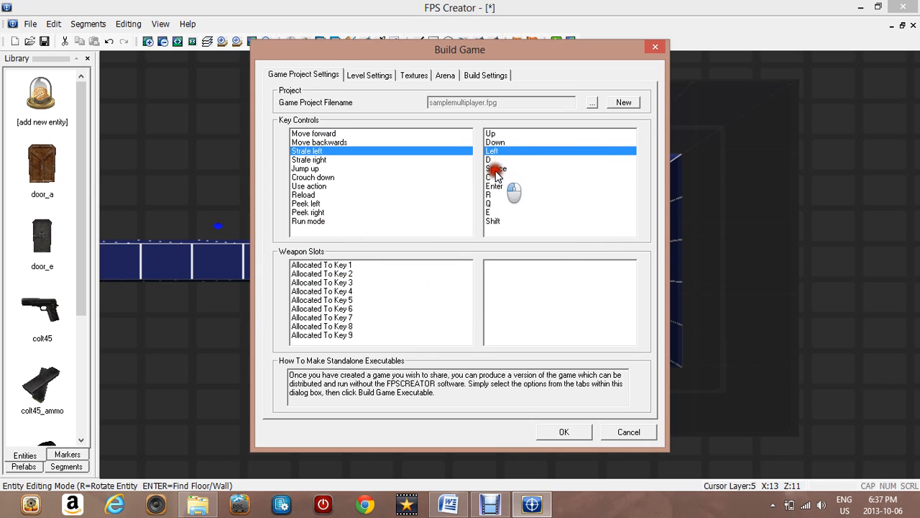
left_click(495, 161)
key("Right")
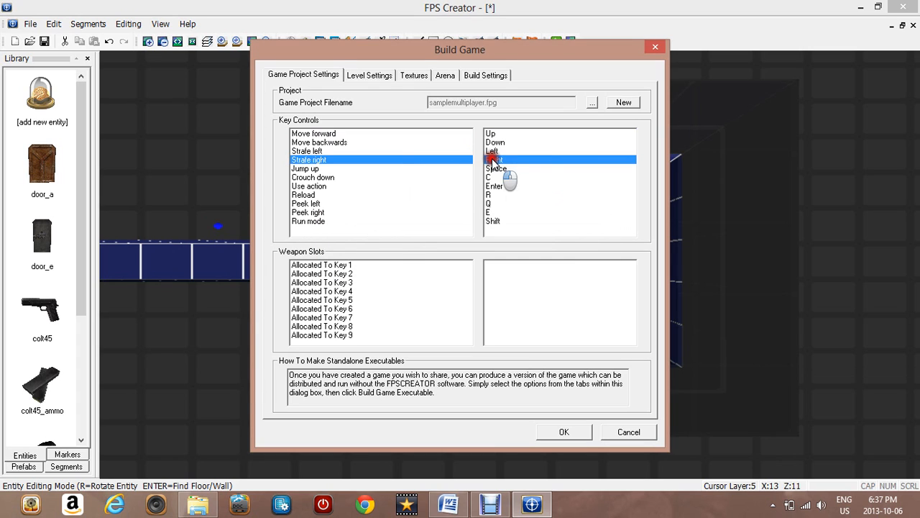
left_click(335, 267)
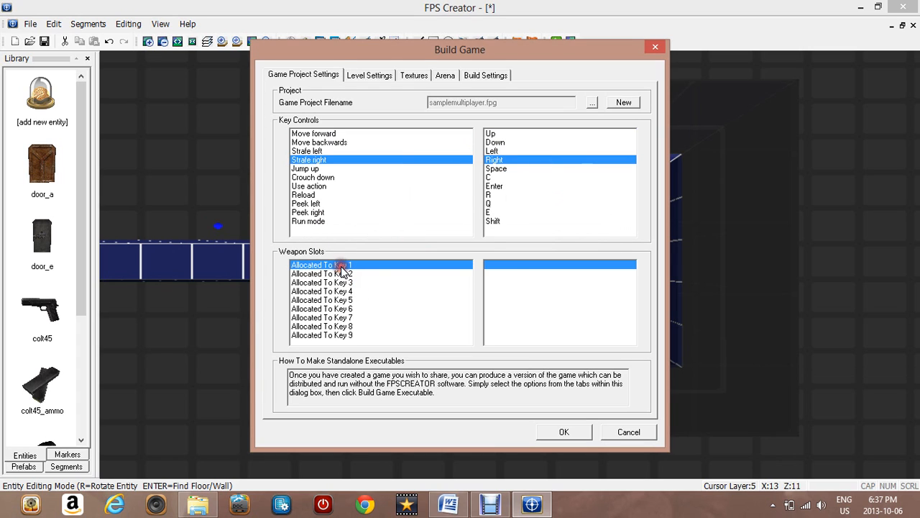
left_click(517, 274)
left_click(516, 269)
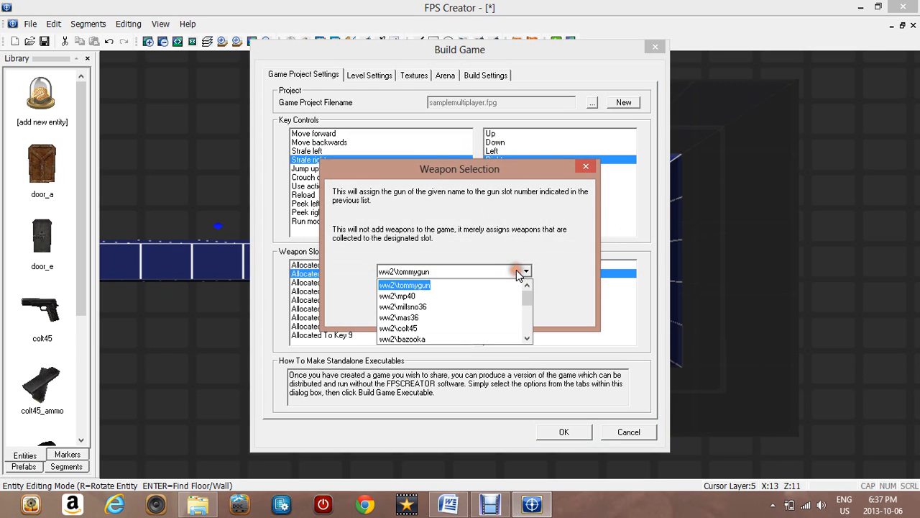
left_click(590, 176)
left_click(574, 196)
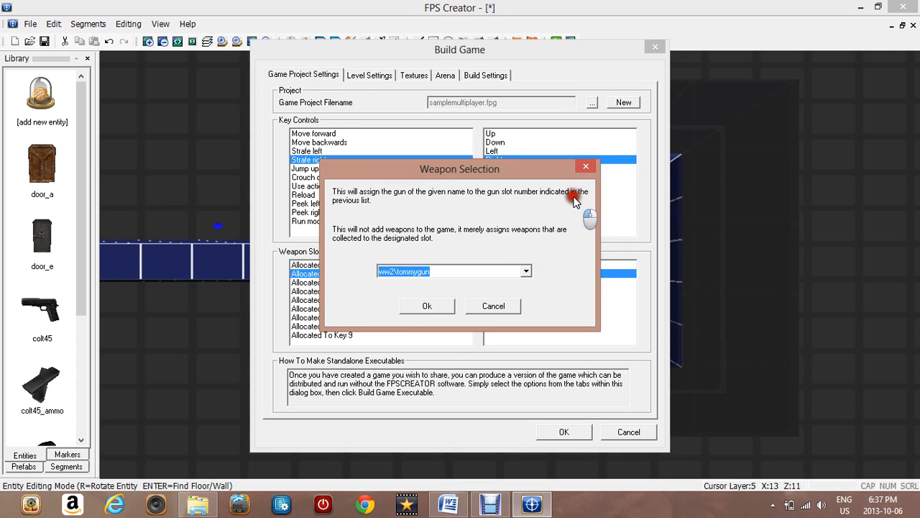
left_click(479, 304)
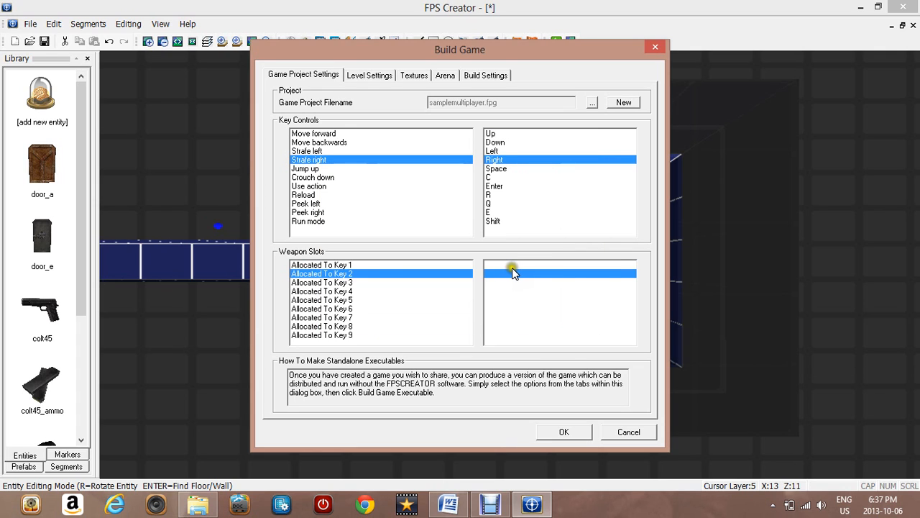
Assign the ww2\millsno36 weapon to the first weapon slot
left_click(512, 269)
left_click(514, 272)
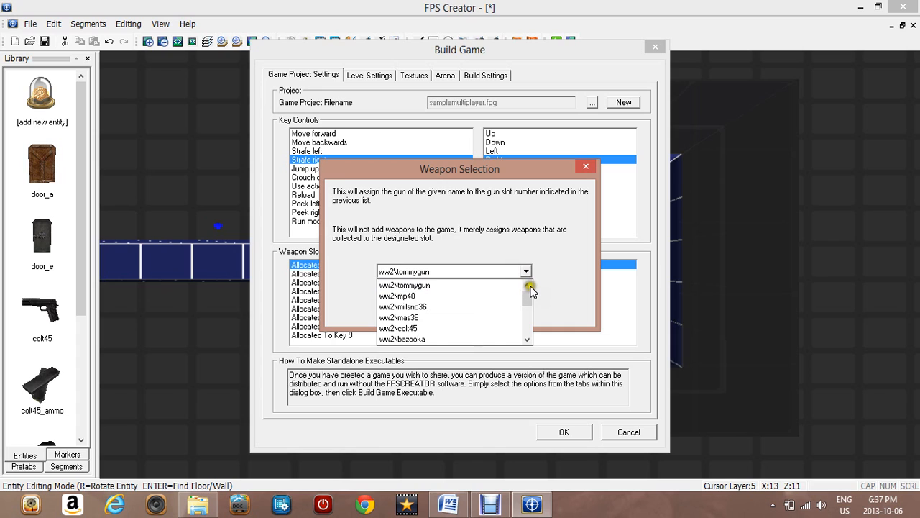
left_click(400, 306)
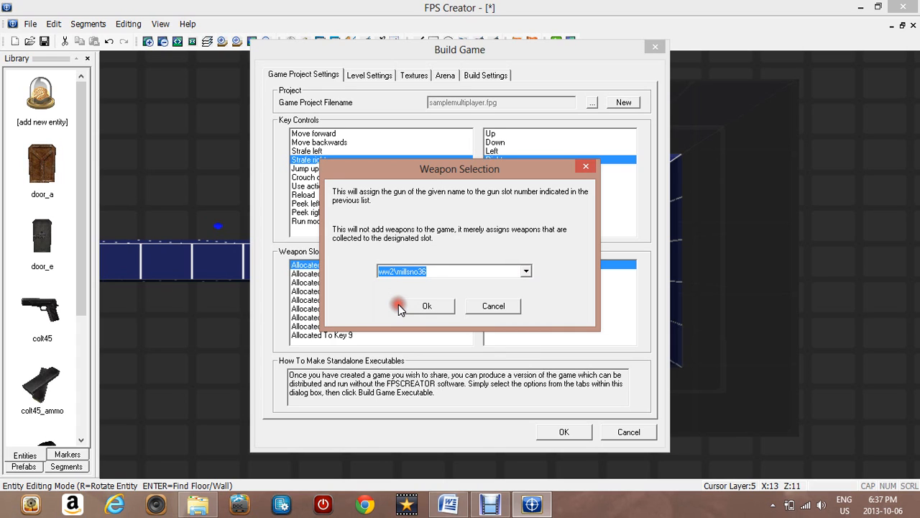
left_click(427, 307)
Assign the ww2\colt45 weapon to the weapon slot for Key 2
left_click(437, 275)
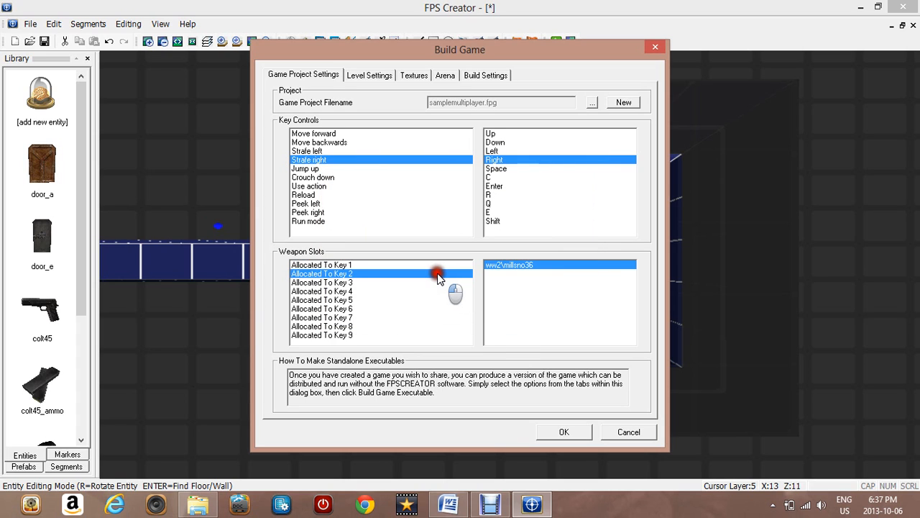
left_click(488, 273)
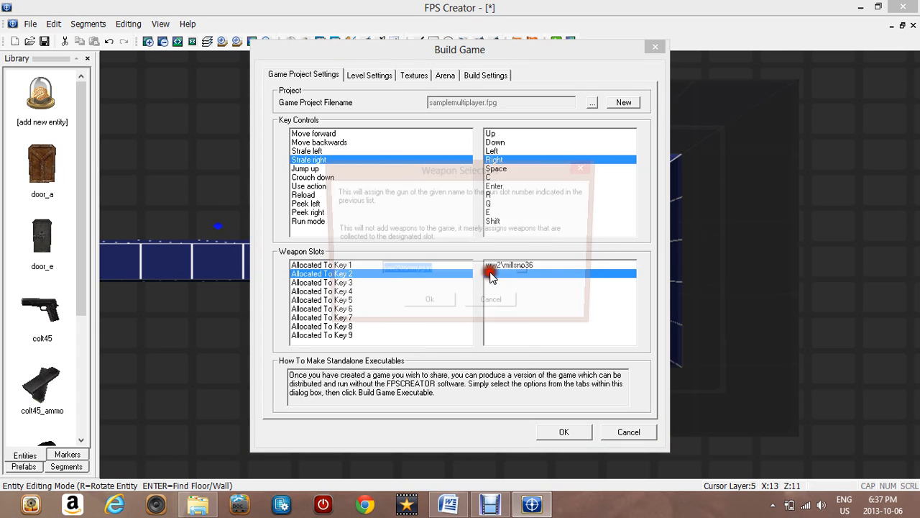
left_click(492, 273)
left_click(420, 330)
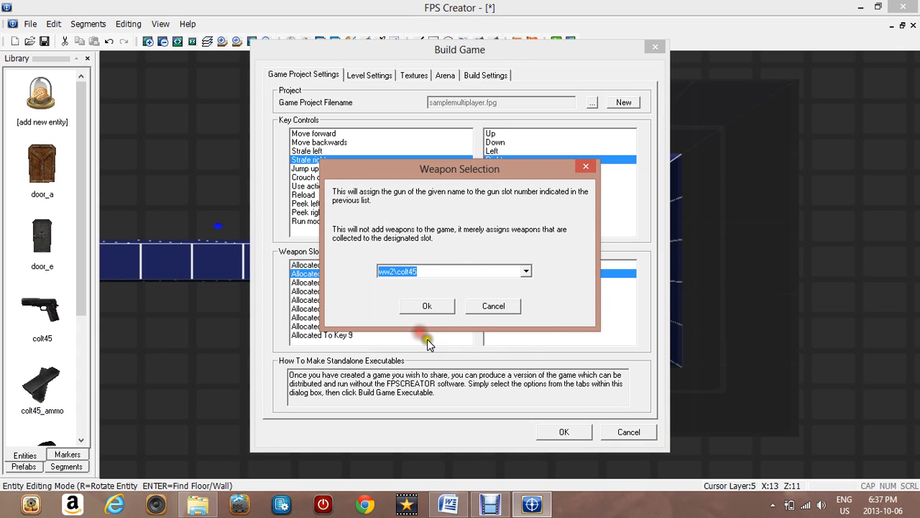
left_click(426, 308)
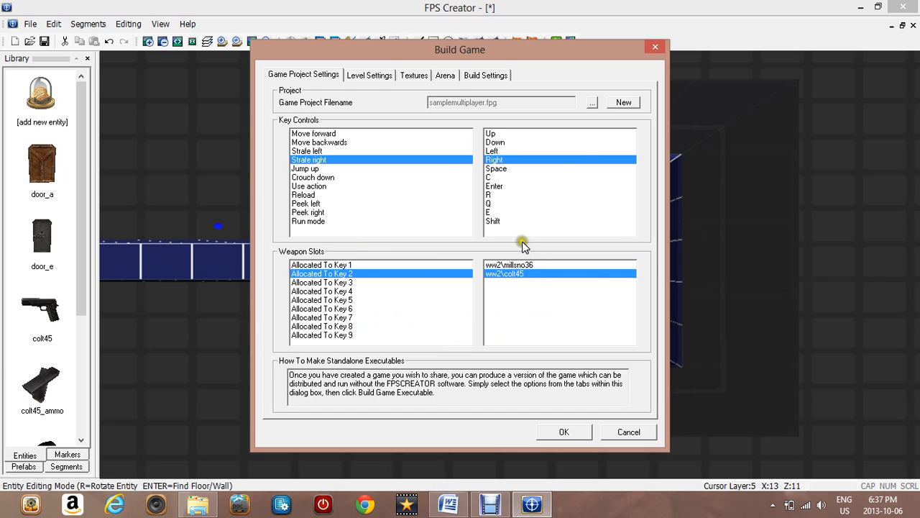
left_click(370, 76)
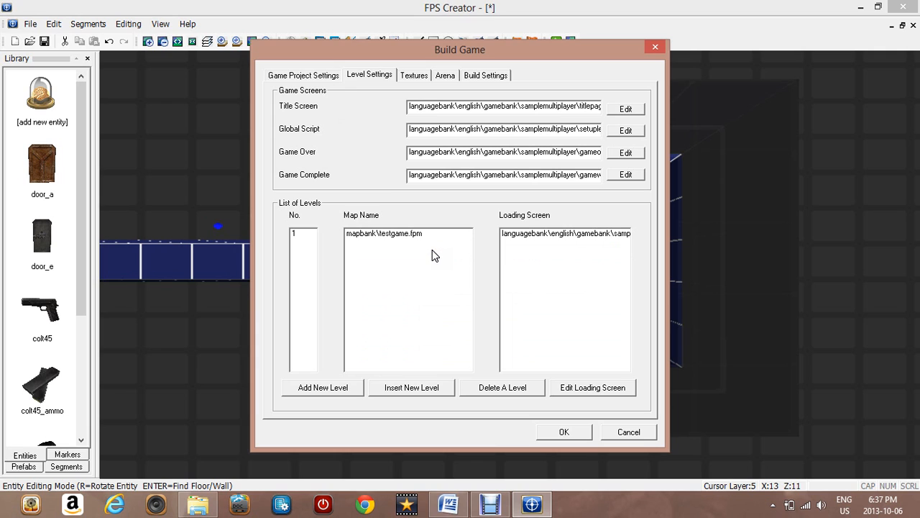
left_click(422, 218)
double_click(422, 233)
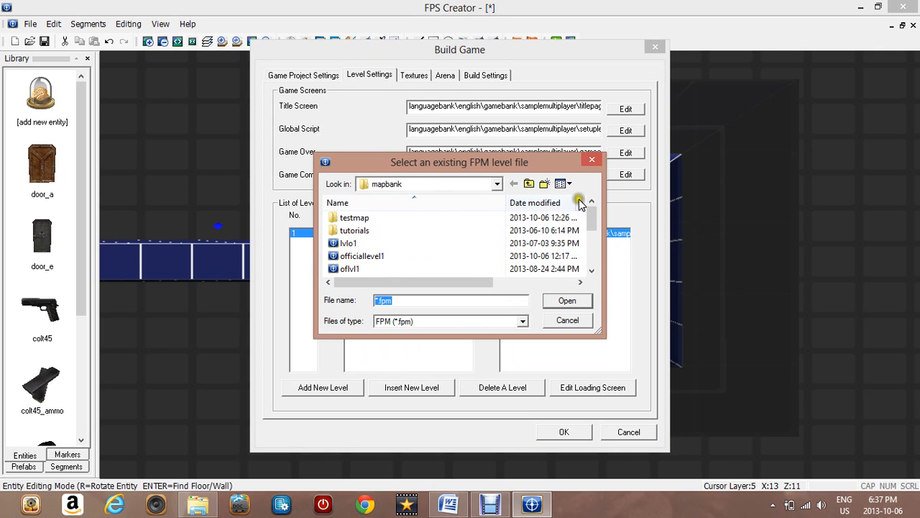
left_click(592, 159)
Add a second level to the game and set its map to oflvl1
left_click(337, 395)
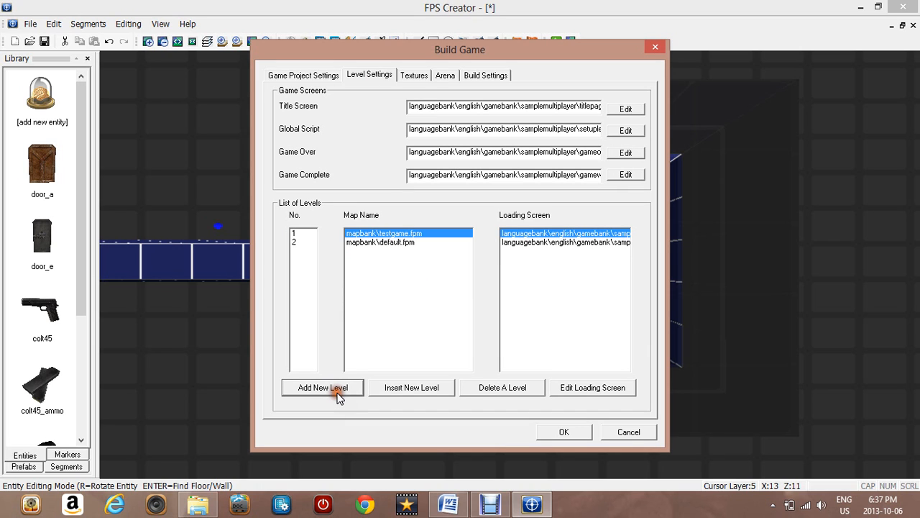
double_click(400, 243)
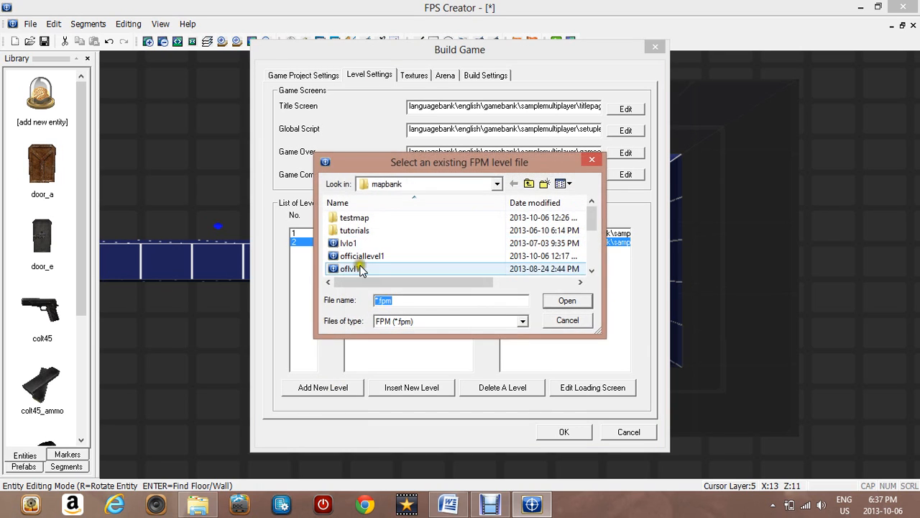
left_click(360, 268)
double_click(360, 268)
Add a third level to the game and set its map to scifi-2
left_click(341, 385)
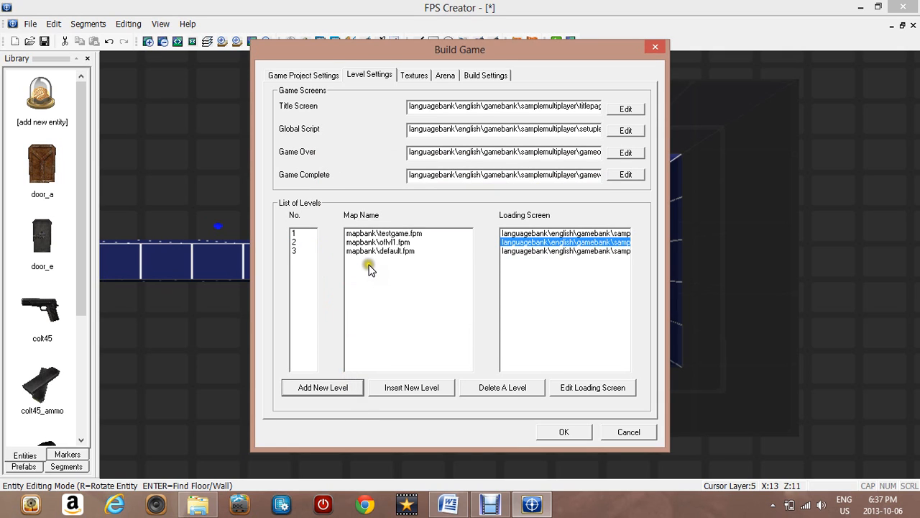
double_click(363, 251)
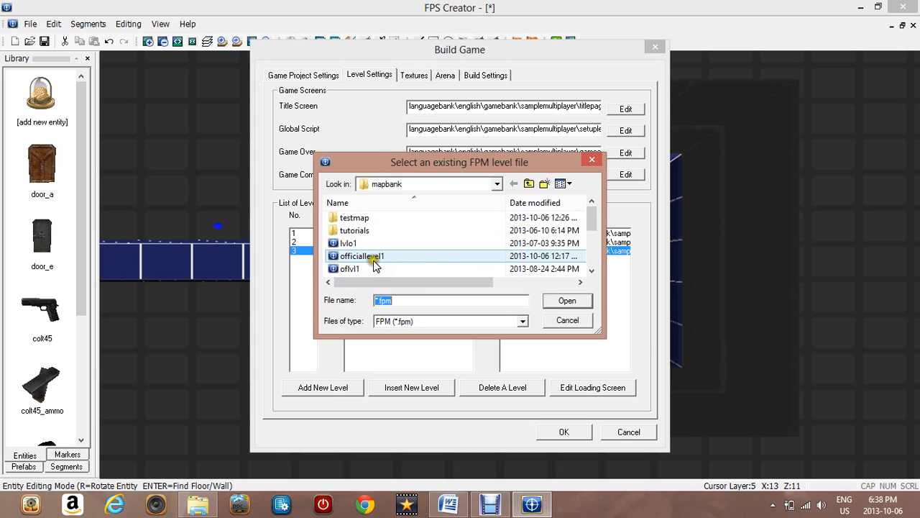
left_click_drag(592, 217, 590, 243)
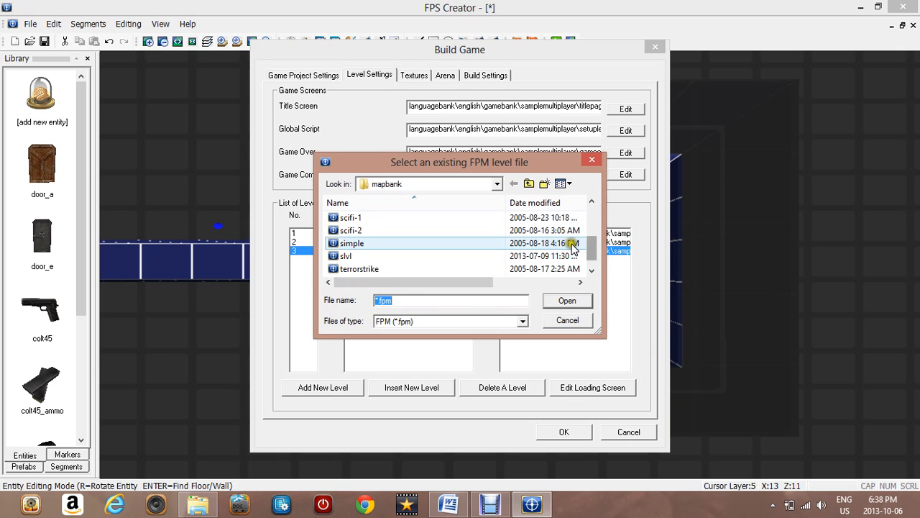
left_click(516, 231)
double_click(515, 232)
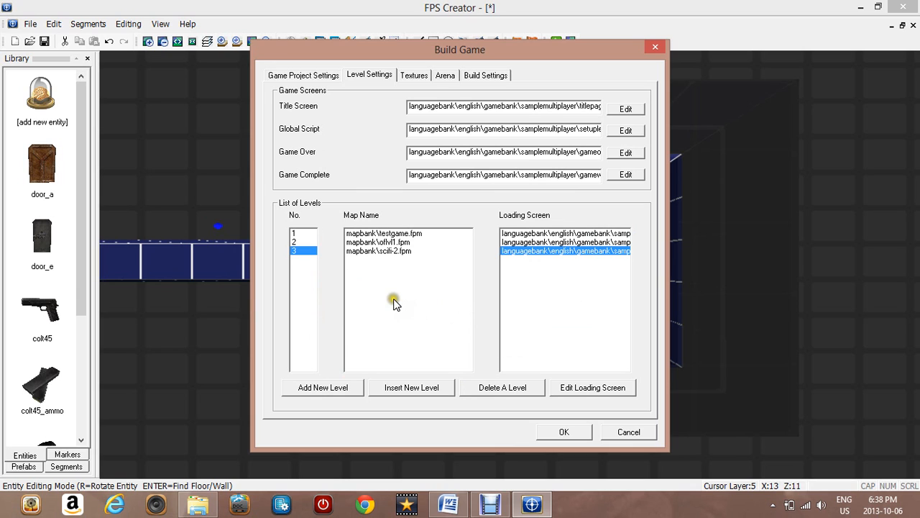
Choose Full Shadow Lightmaps and High (512x512) texture quality, then confirm the Build Game settings
left_click(415, 76)
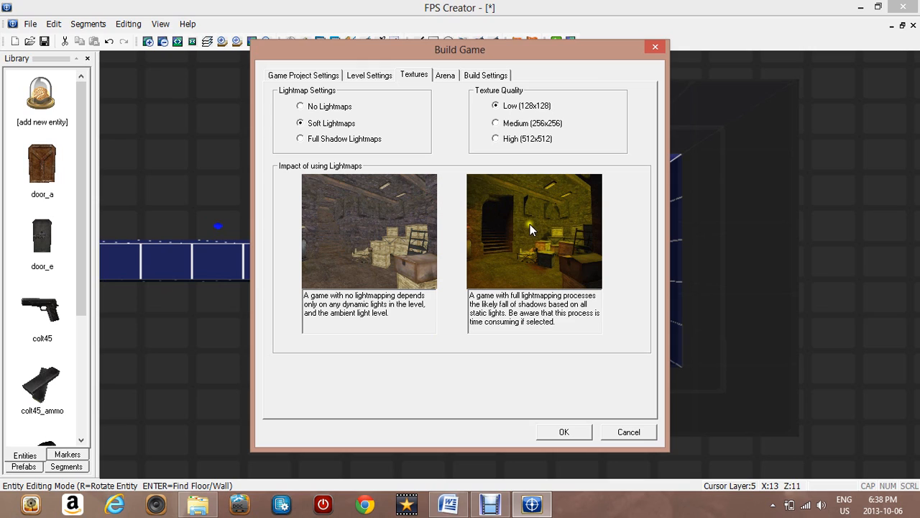
left_click(359, 138)
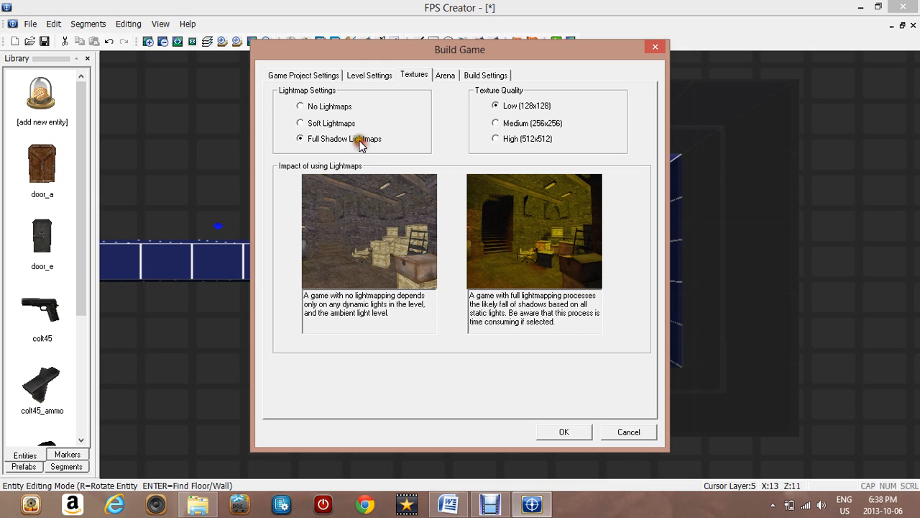
left_click(506, 138)
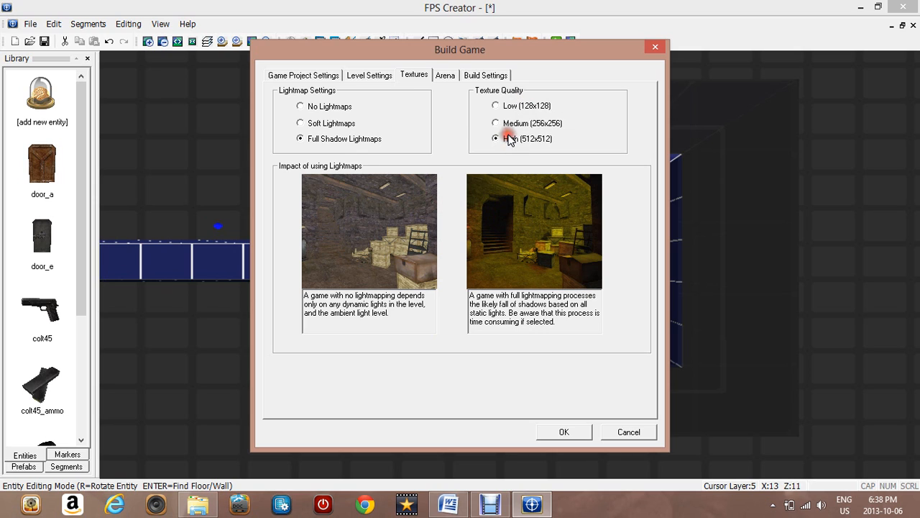
left_click(441, 76)
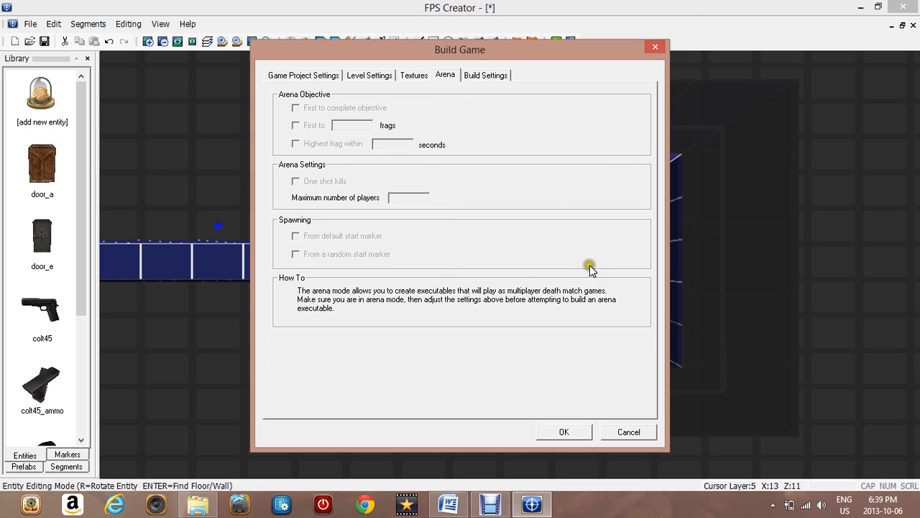
left_click(565, 432)
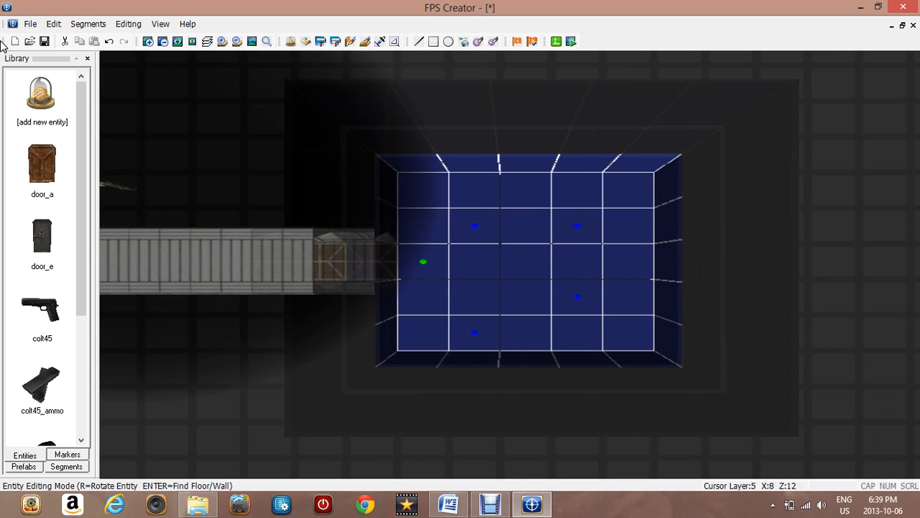
Switch the editor preferences from Single Player to Multiplayer mode
left_click(34, 24)
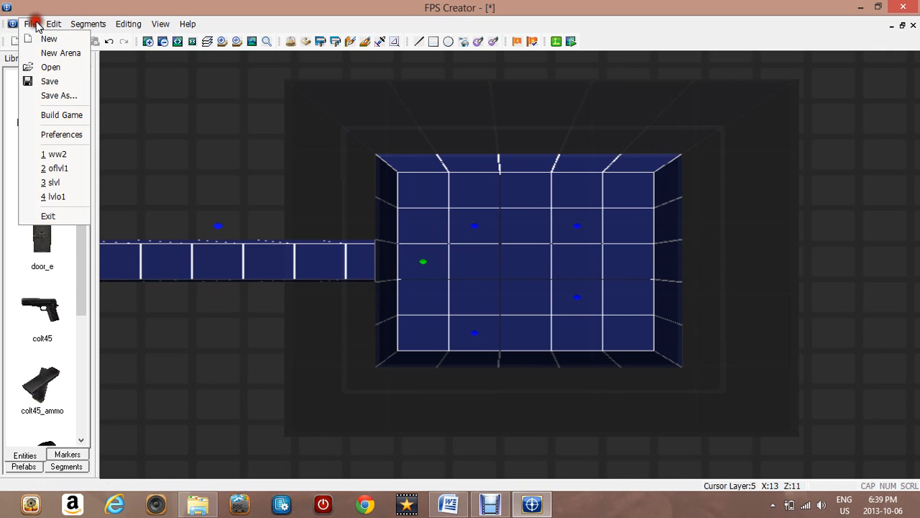
left_click(50, 135)
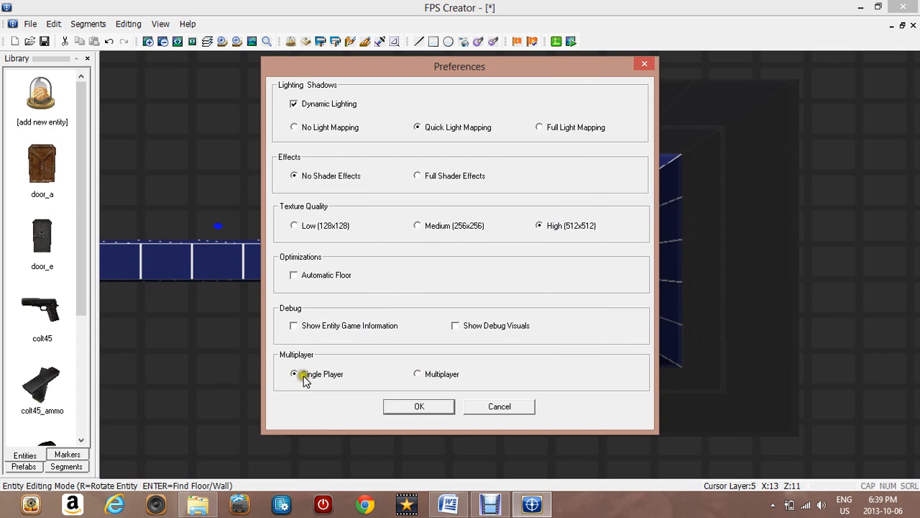
left_click(430, 375)
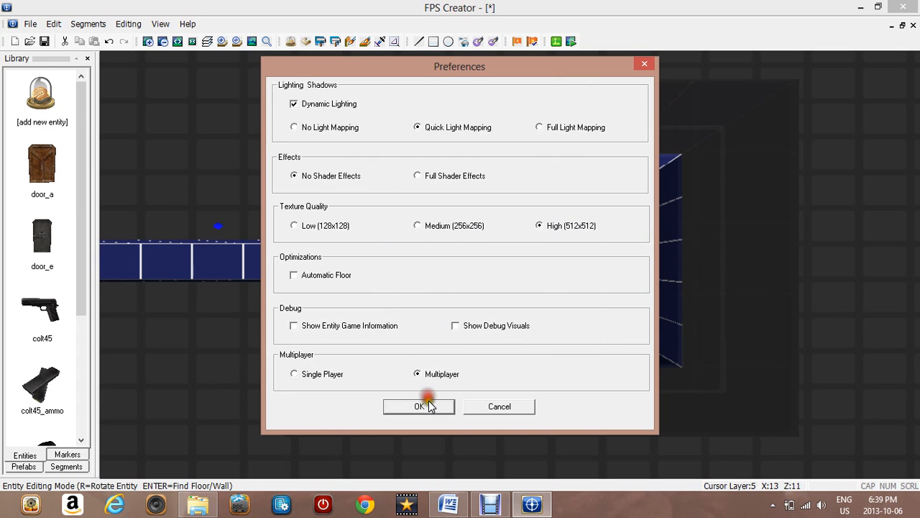
left_click(424, 406)
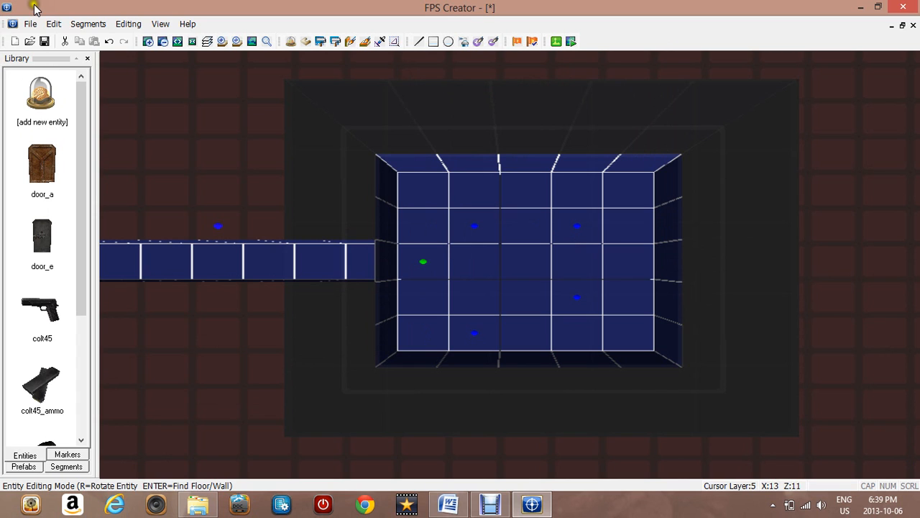
Reopen Build Game for the arena project and assign the Up key to Move forward
left_click(30, 23)
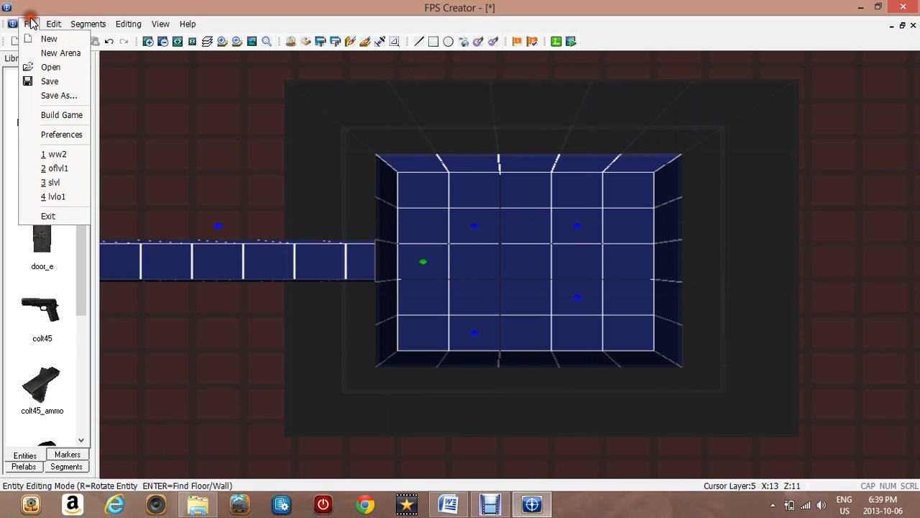
left_click(58, 117)
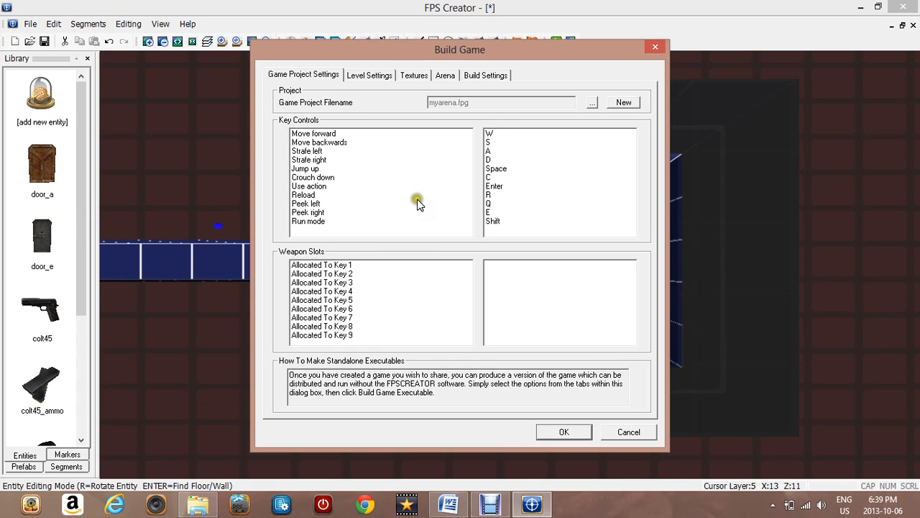
double_click(492, 134)
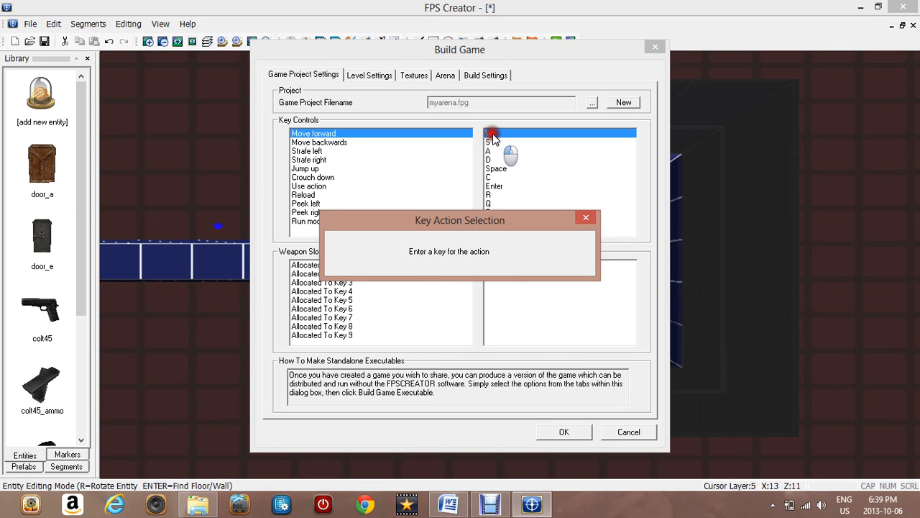
key("Up")
Remap Move backwards and Strafe left to the Down and Left arrow keys
left_click(496, 139)
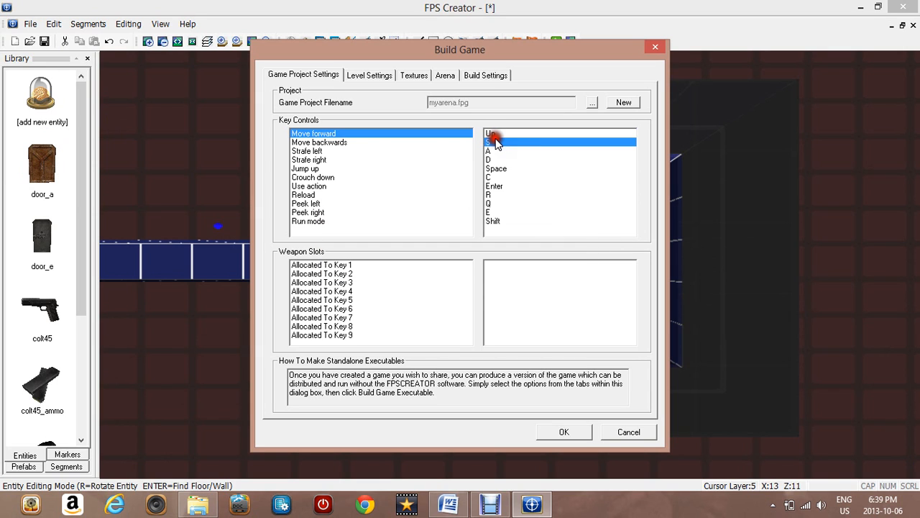
double_click(496, 141)
key("Down")
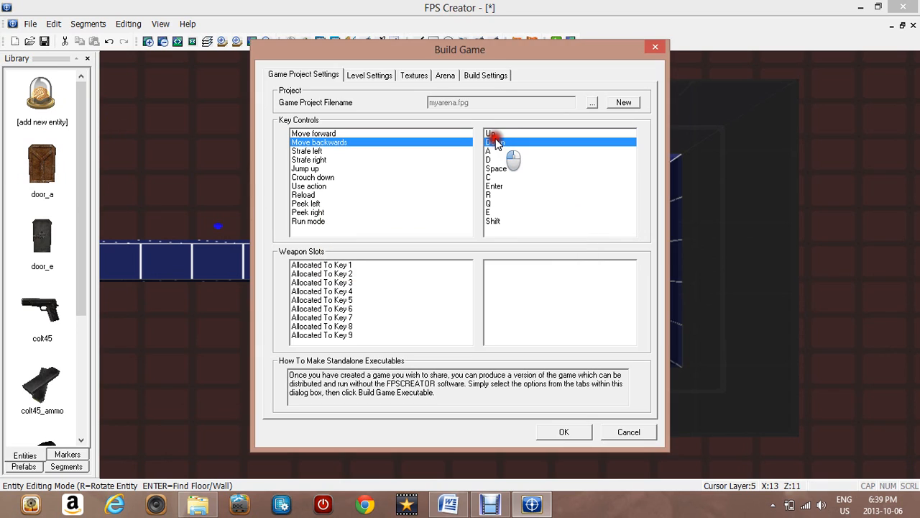
double_click(497, 150)
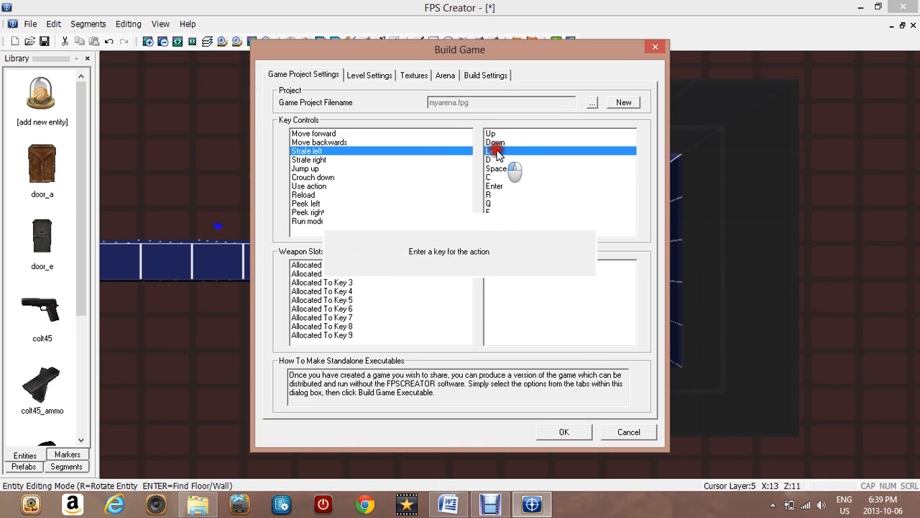
key("Left")
Assign the Enter key to the Jump up action
left_click(497, 168)
double_click(497, 167)
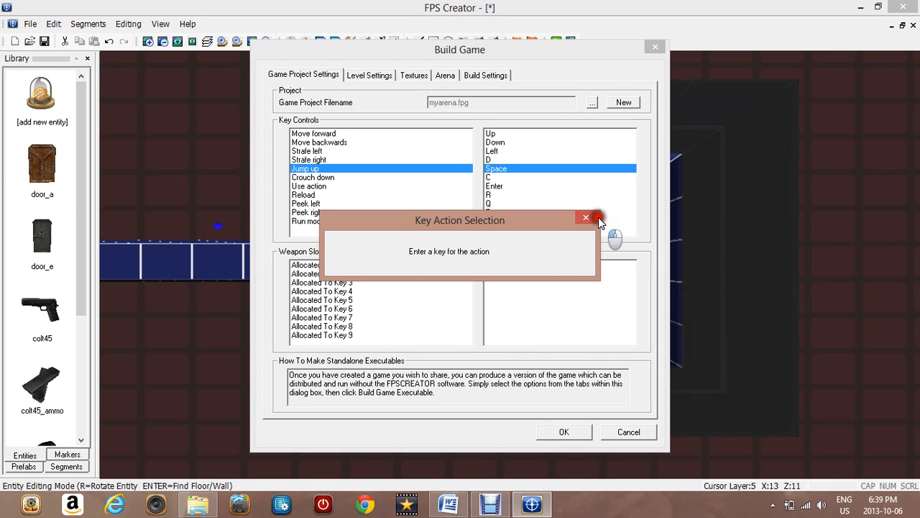
key("Return")
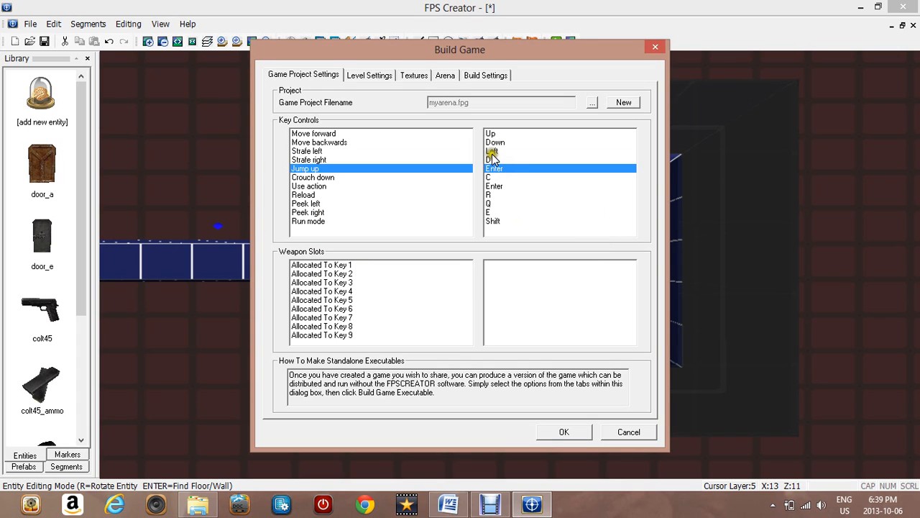
Assign the Right arrow key to Strafe right and open the arena's level list
double_click(492, 159)
key("Right")
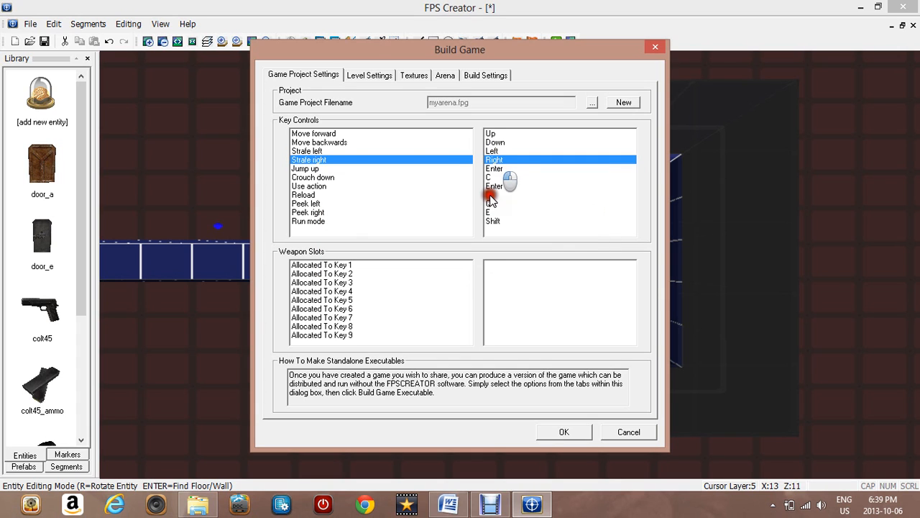
left_click(380, 73)
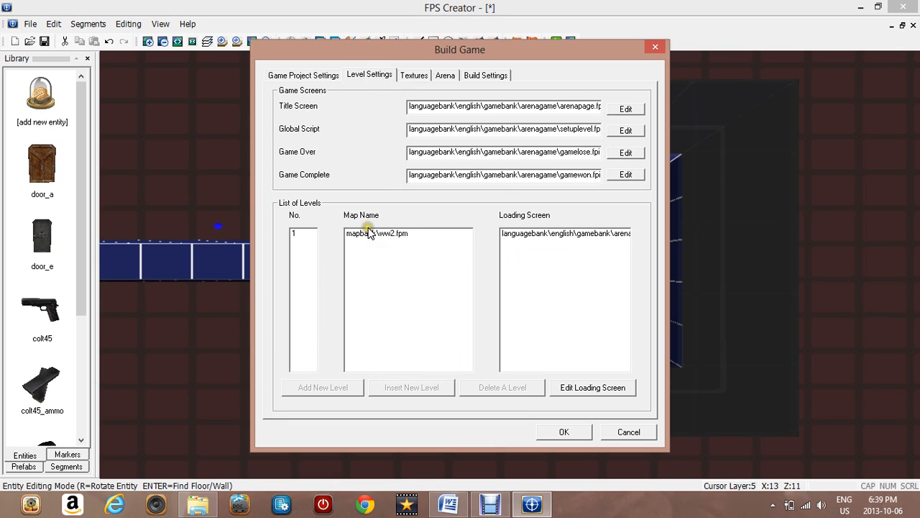
double_click(369, 234)
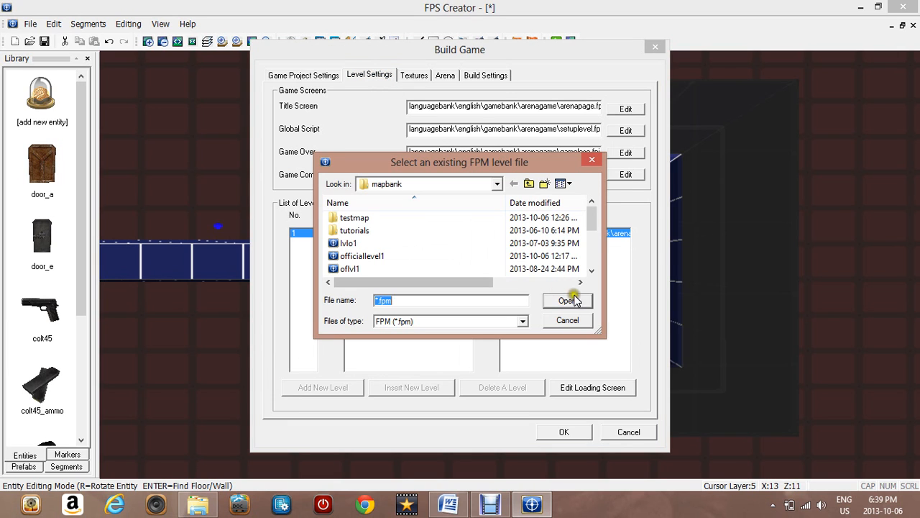
left_click(569, 320)
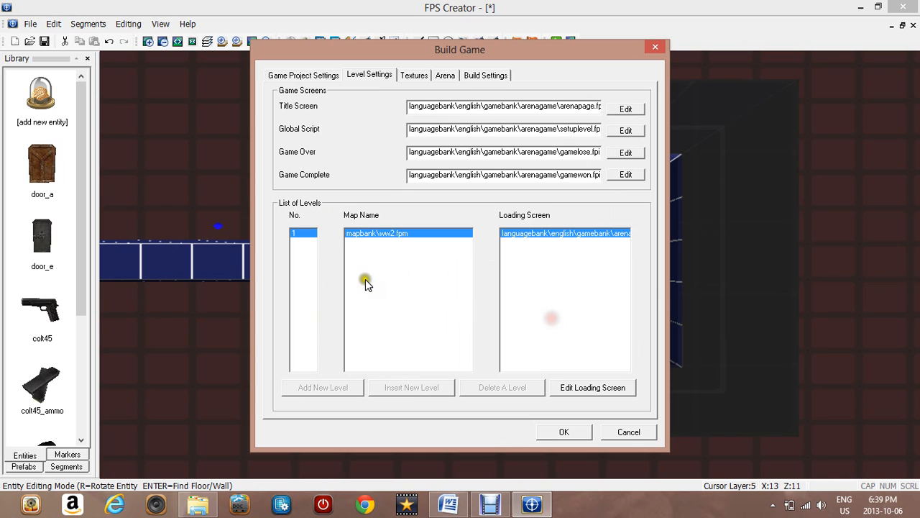
left_click(386, 235)
double_click(386, 235)
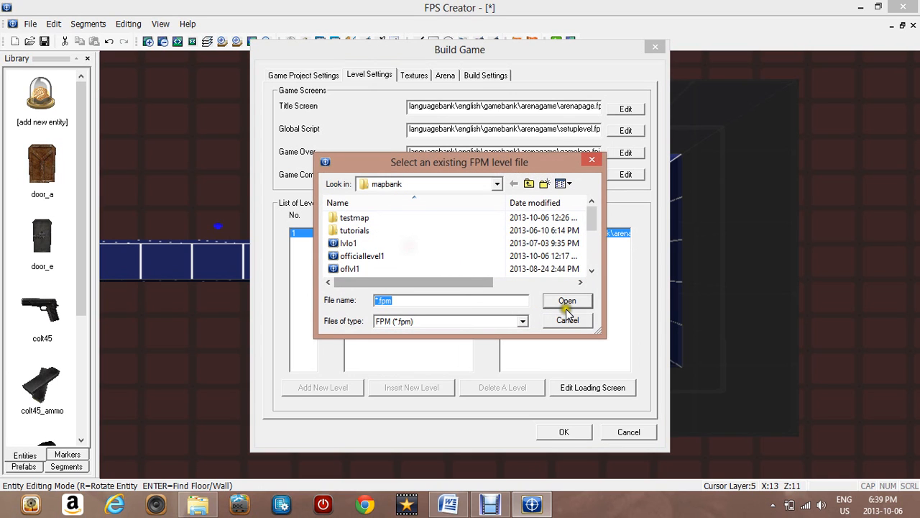
left_click(480, 244)
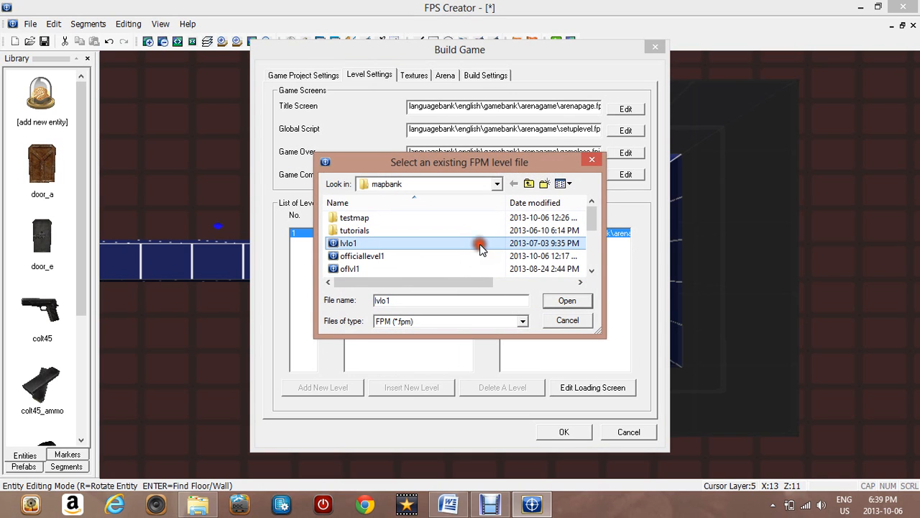
left_click(598, 159)
Set the arena objective to first to 19 frags
left_click(407, 75)
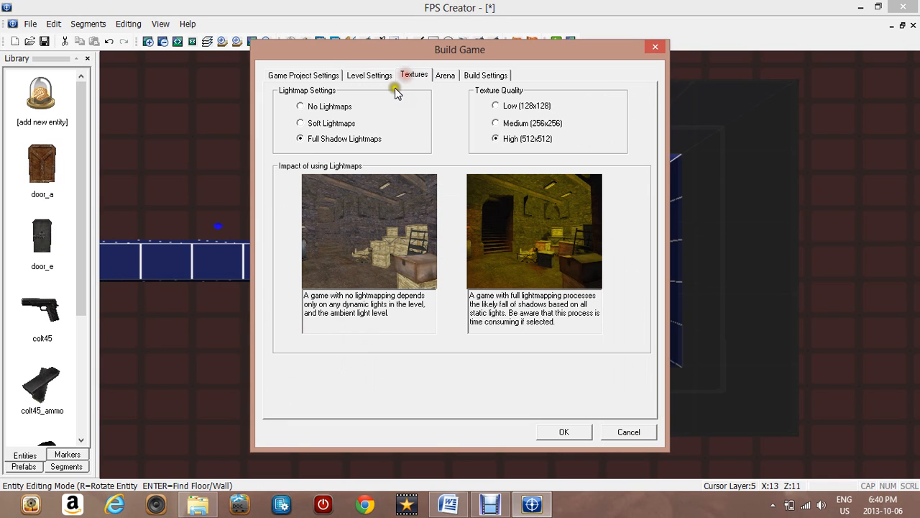
left_click(456, 75)
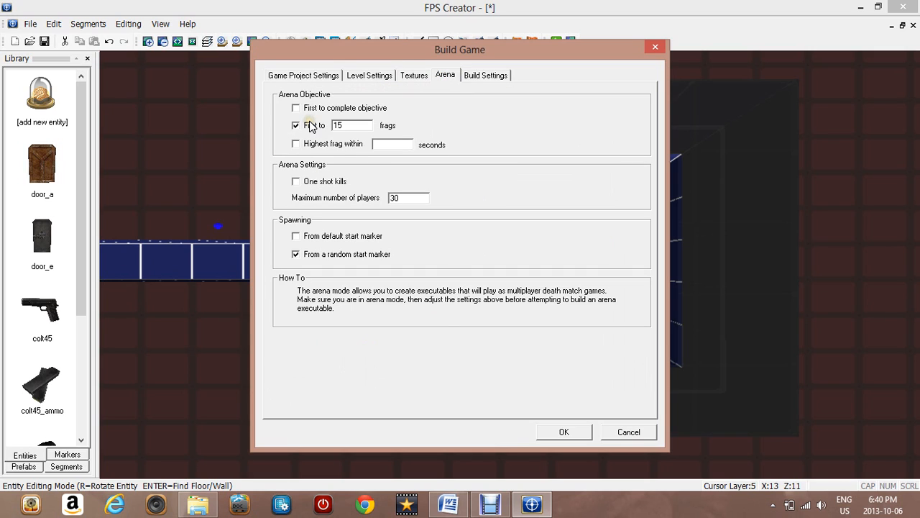
left_click(366, 128)
key("BackSpace")
key("BackSpace")
type("19")
Enter 30 seconds for the highest-frag time limit and set the maximum number of players to 45
left_click(403, 146)
type("30")
left_click(417, 201)
key("BackSpace")
key("BackSpace")
type("45")
Build the arena game executable with no shader effects
left_click(491, 78)
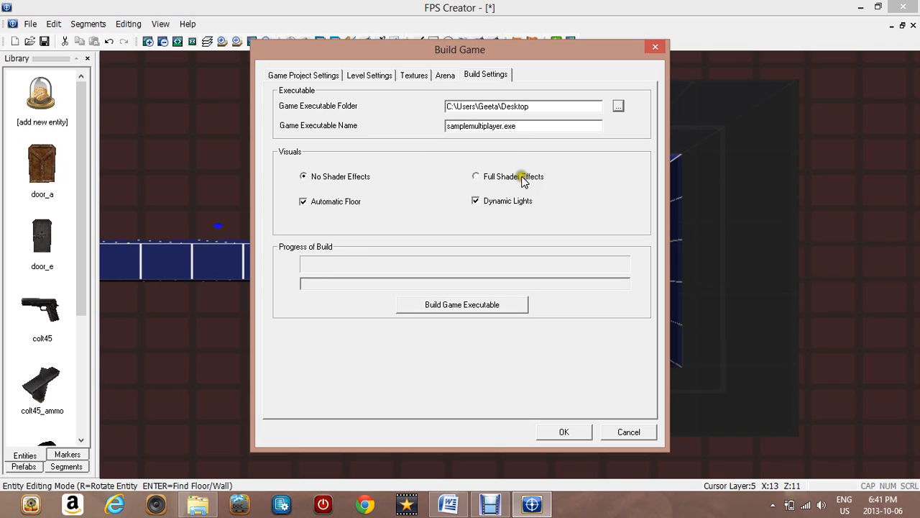
left_click(493, 179)
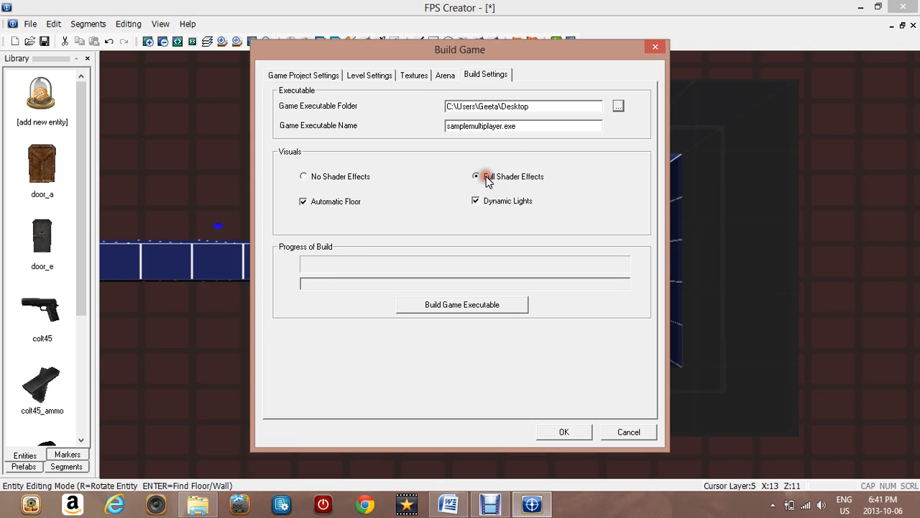
left_click(341, 179)
left_click(446, 306)
left_click(447, 305)
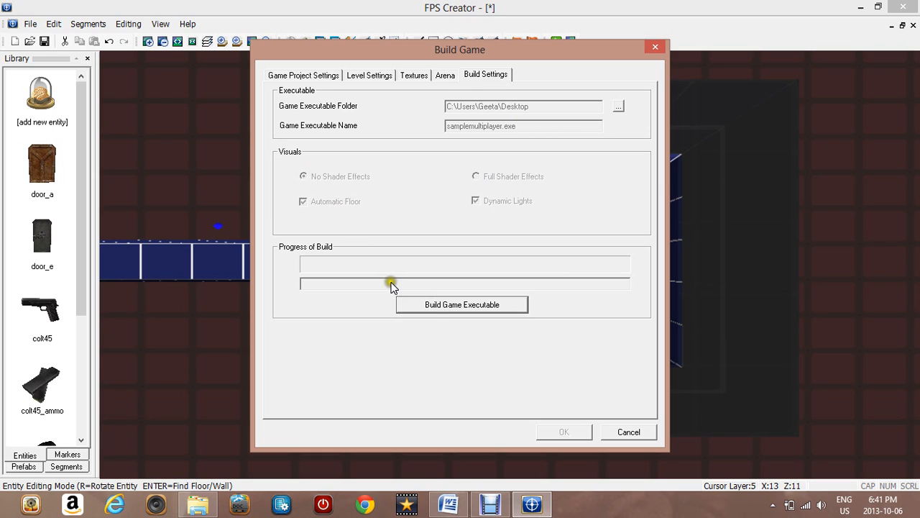
left_click(416, 300)
mouse_move(492, 505)
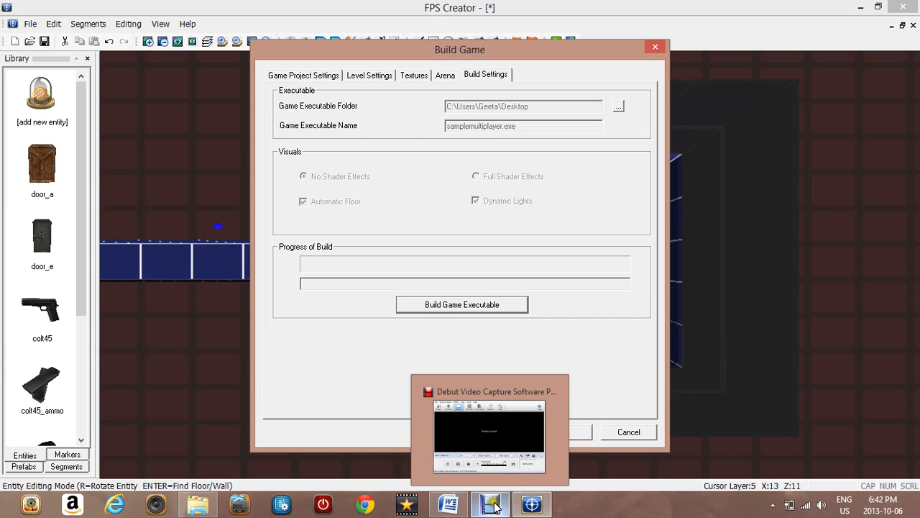